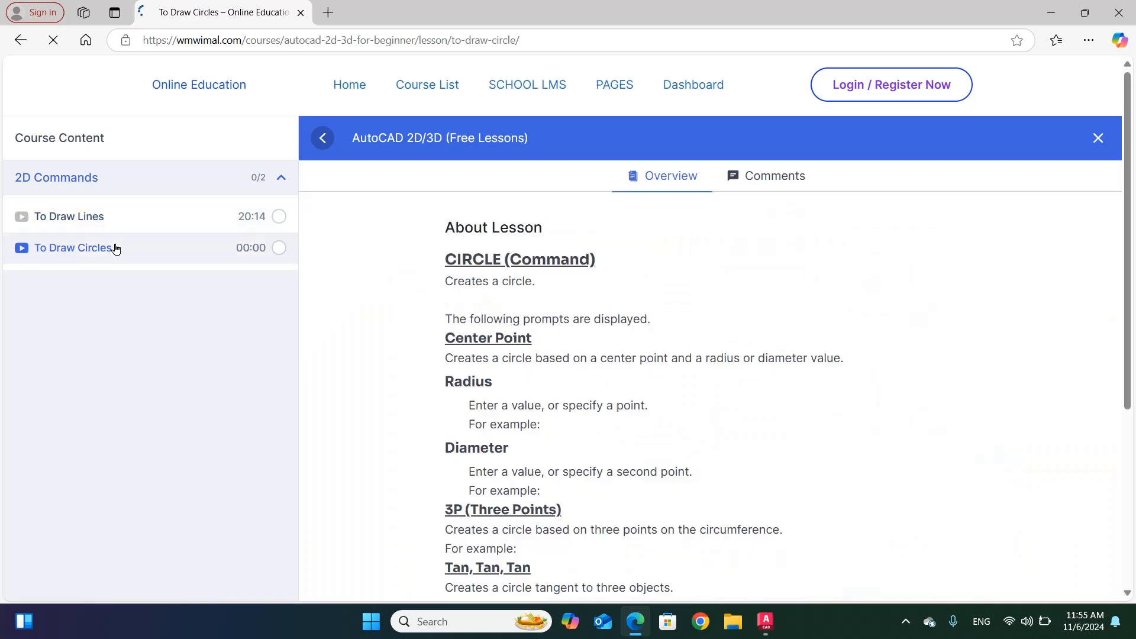
# - Read through the To Draw Circles lesson, examining the Center Point, 3P, Tan-Tan-Tan, 2P and TTR methods with their example figures
pyautogui.scroll(-3, 411, 258)
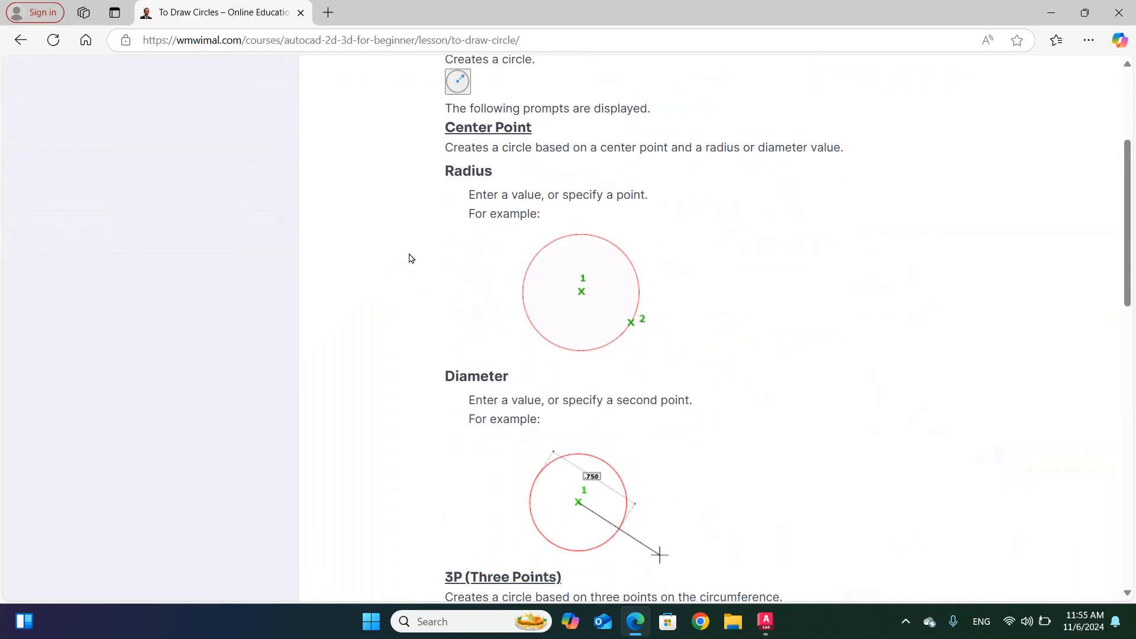
pyautogui.scroll(3, 428, 243)
pyautogui.scroll(-3, 430, 243)
pyautogui.scroll(1, 430, 243)
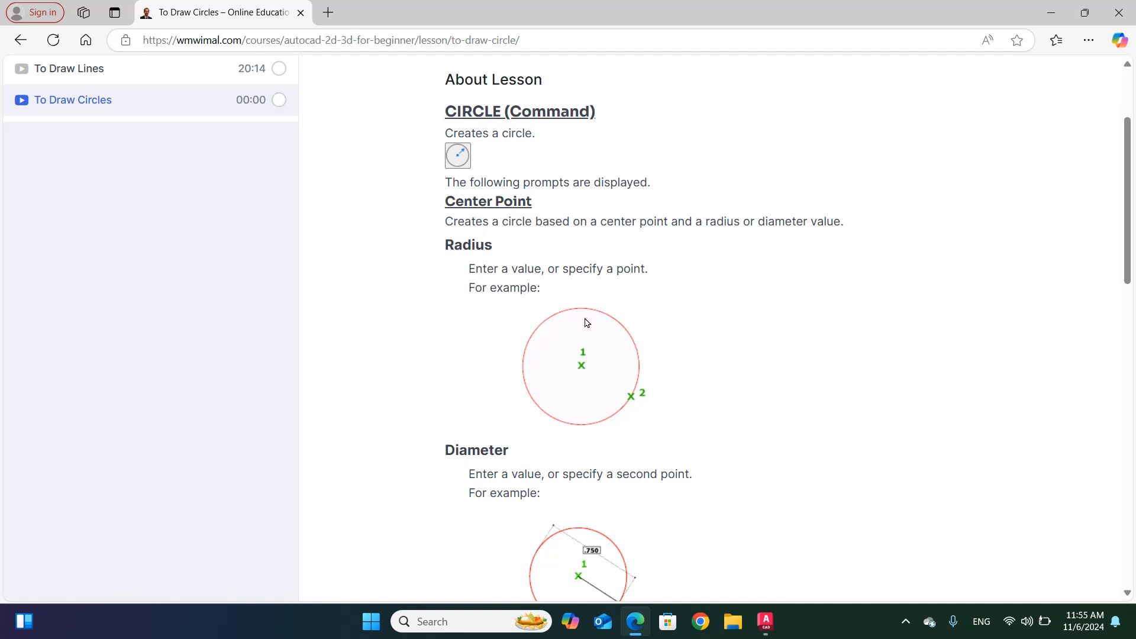
pyautogui.scroll(-4, 573, 317)
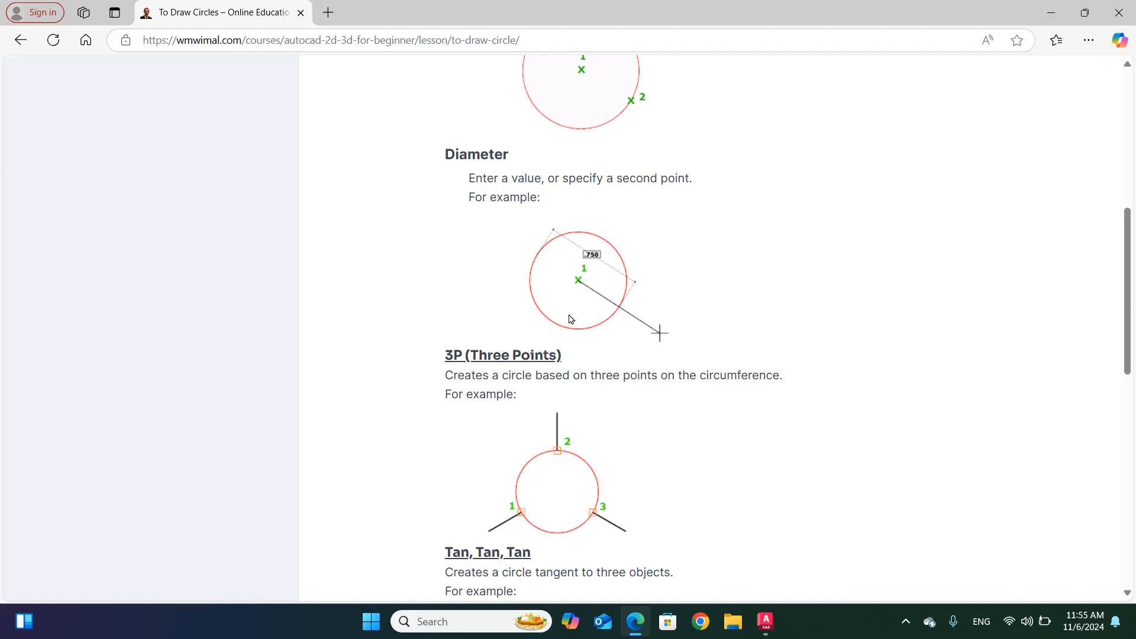
pyautogui.scroll(-3, 562, 268)
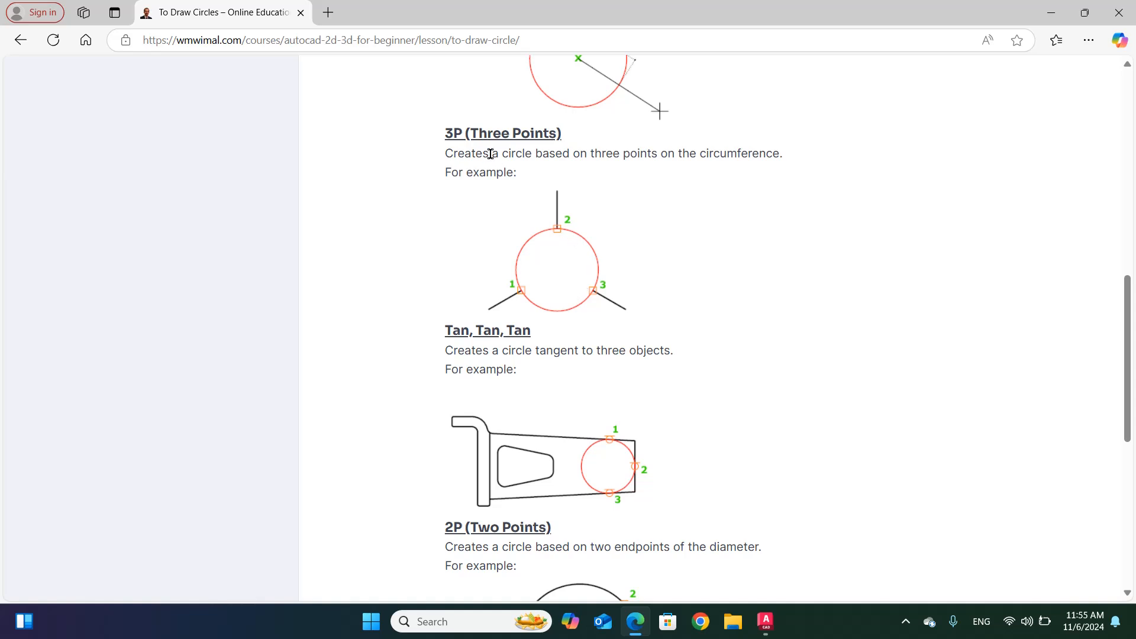
pyautogui.scroll(-3, 519, 258)
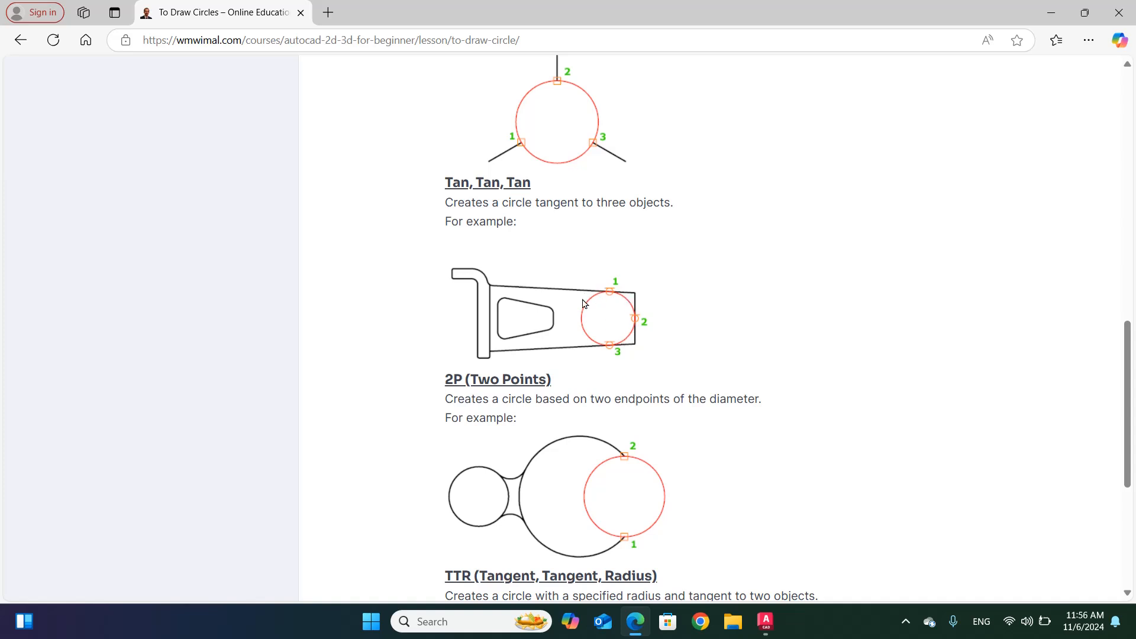
pyautogui.scroll(-2, 564, 308)
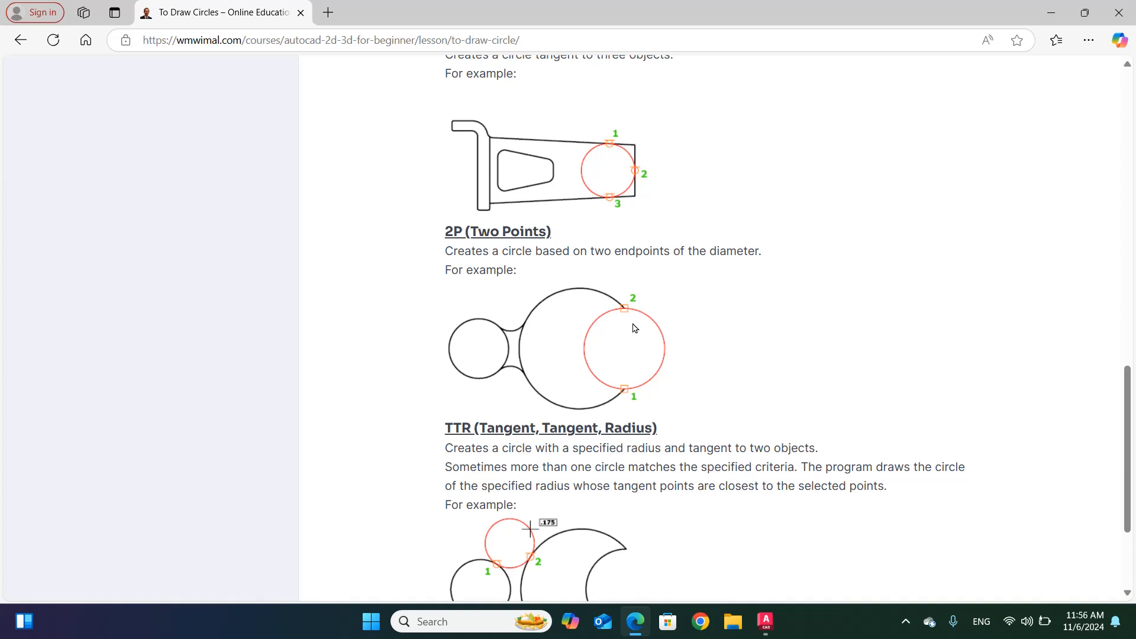
pyautogui.scroll(-3, 634, 327)
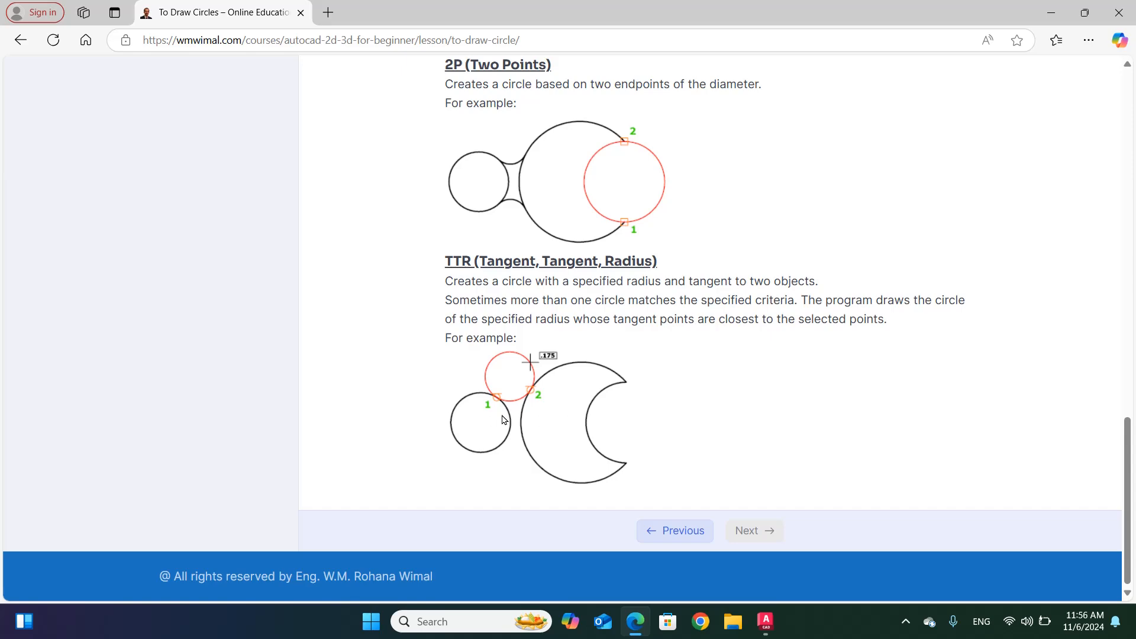
pyautogui.scroll(20, 554, 420)
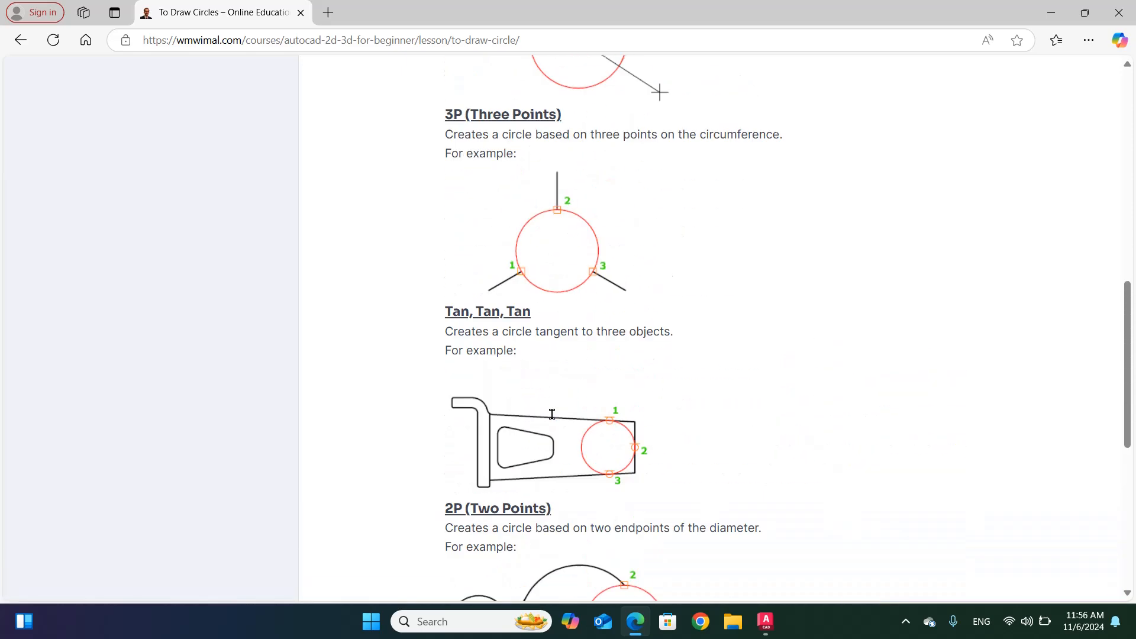
pyautogui.scroll(-14, 553, 417)
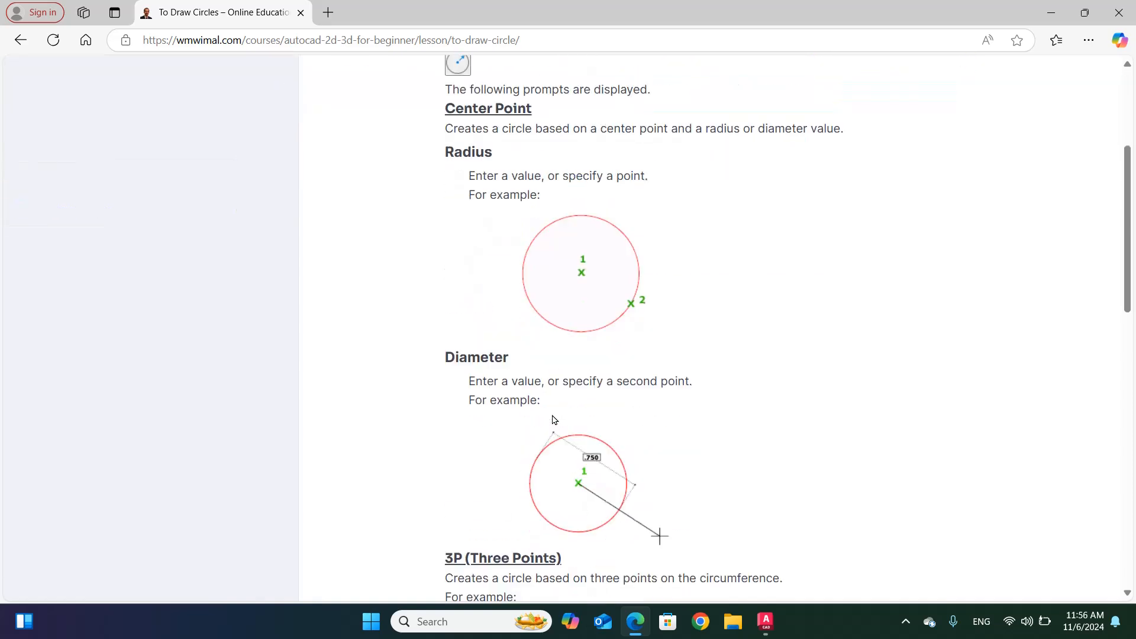
pyautogui.scroll(-5, 553, 420)
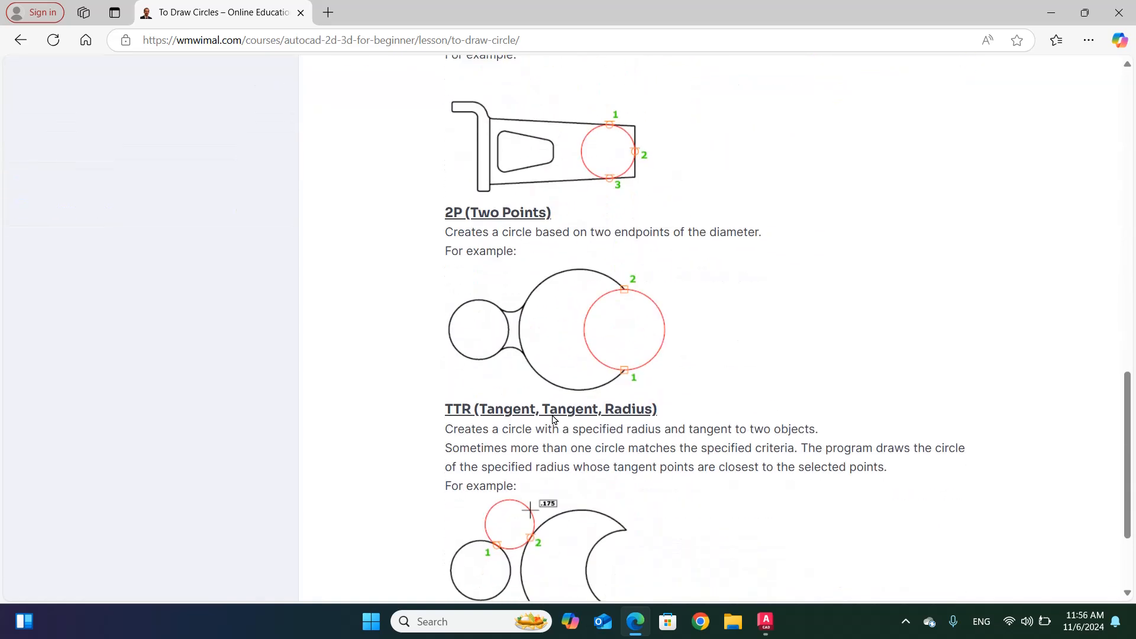
pyautogui.scroll(6, 554, 419)
pyautogui.scroll(10, 554, 419)
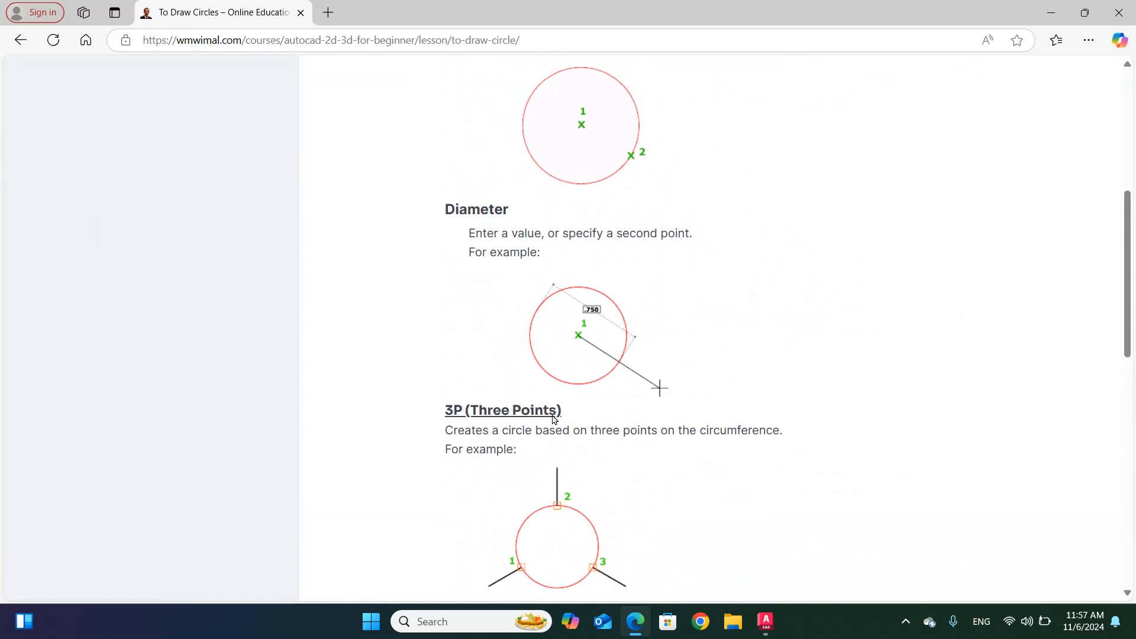
pyautogui.scroll(-8, 554, 419)
pyautogui.scroll(-10, 554, 420)
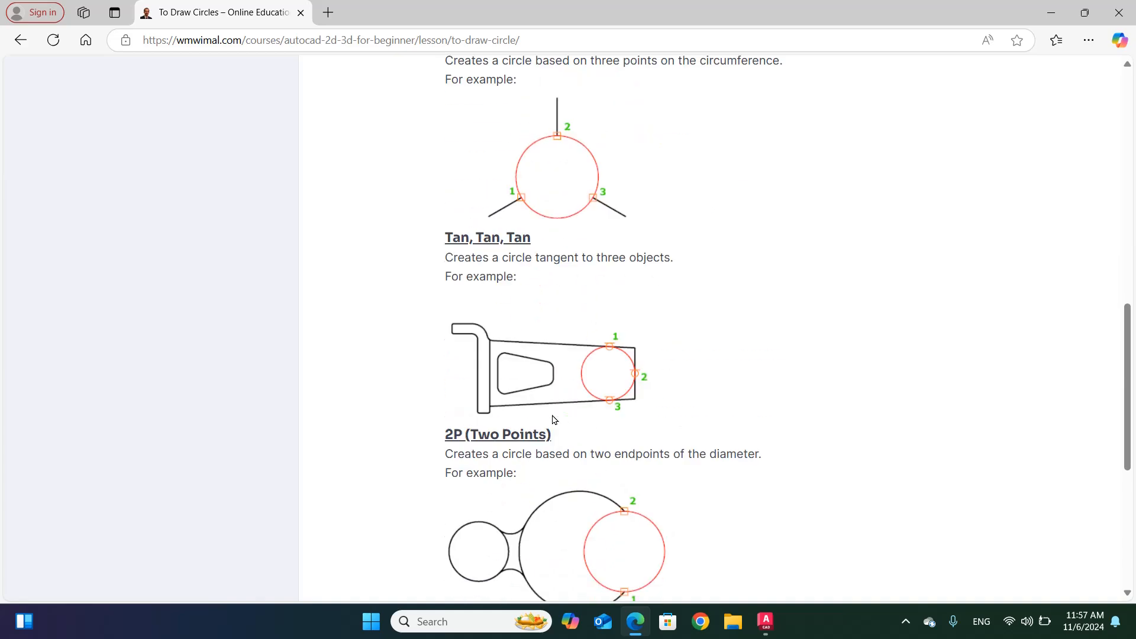
pyautogui.scroll(16, 554, 420)
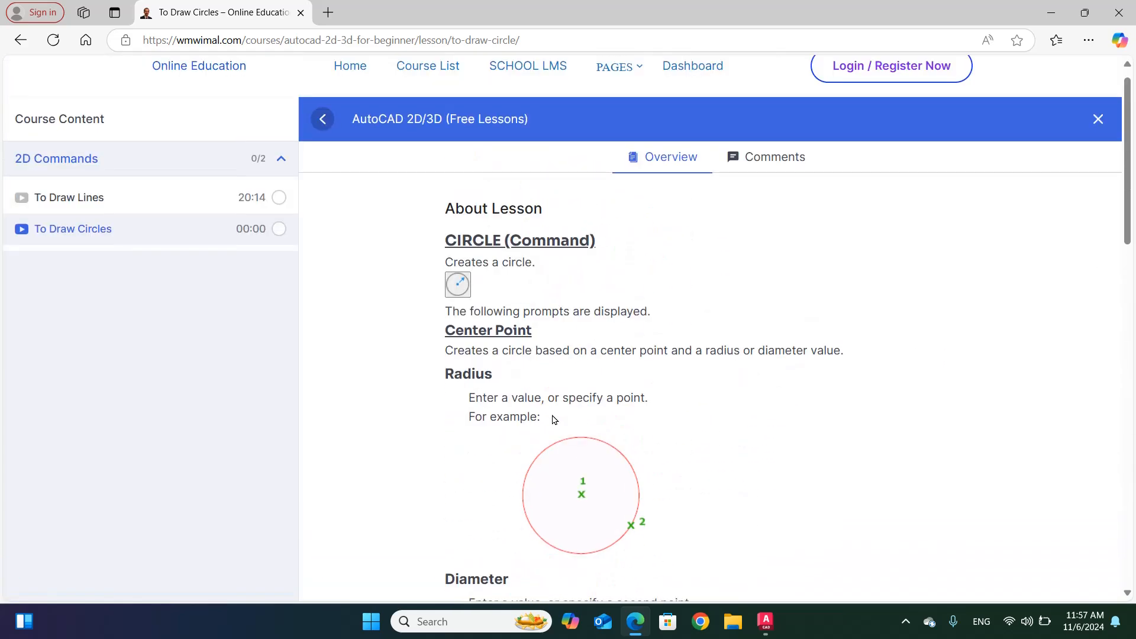
pyautogui.scroll(-2, 553, 418)
# - Switch to AutoCAD and review the available circle creation methods
pyautogui.click(765, 623)
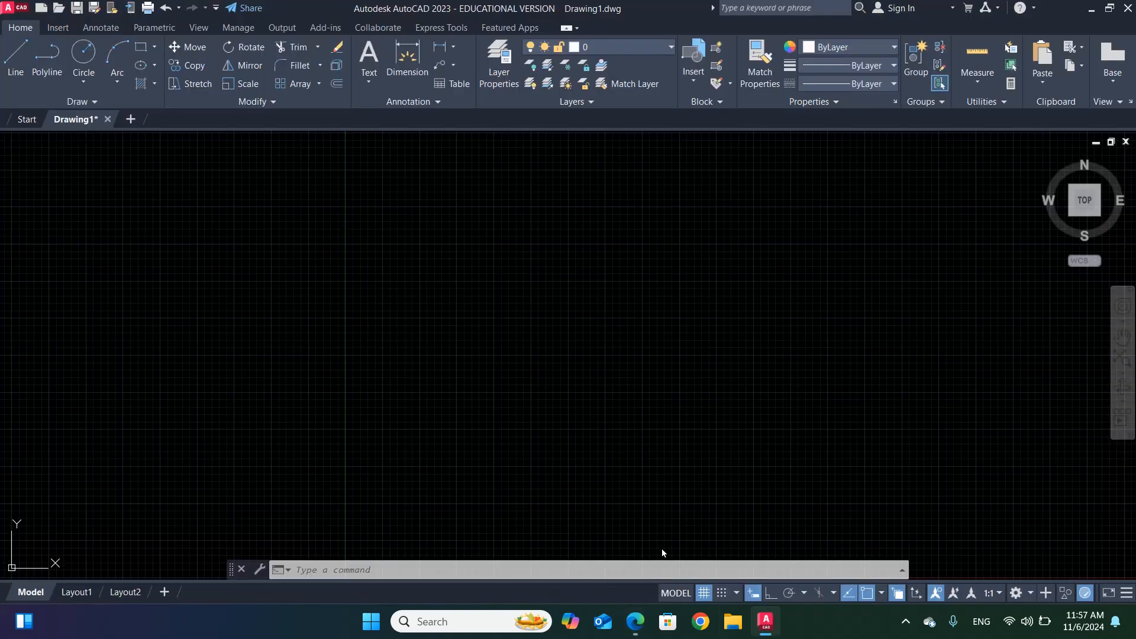
pyautogui.click(82, 83)
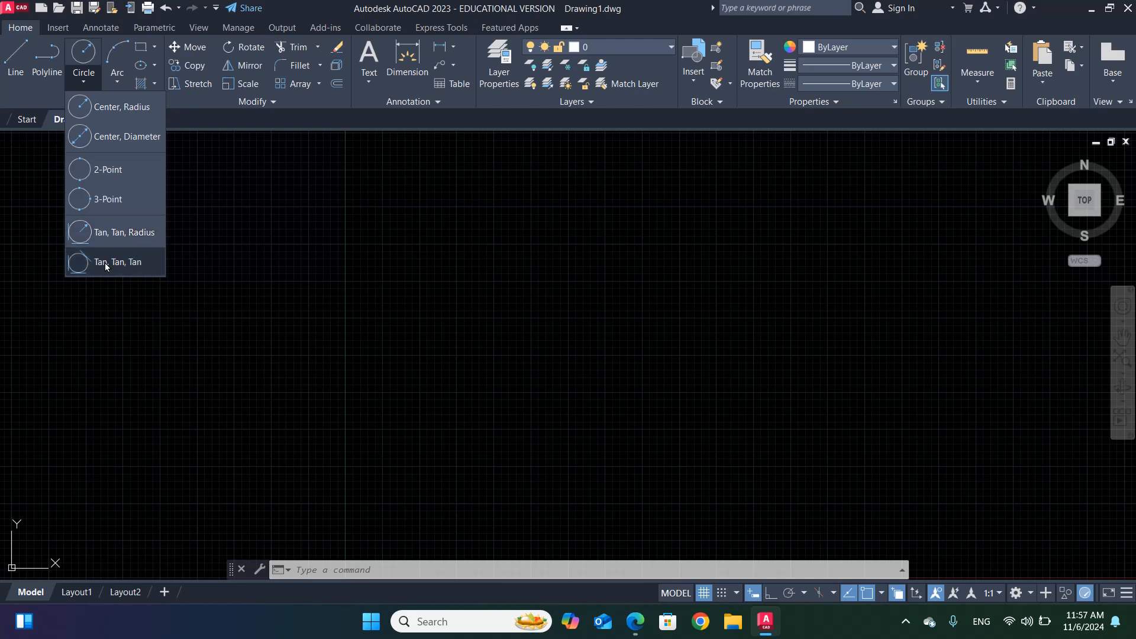
pyautogui.click(445, 333)
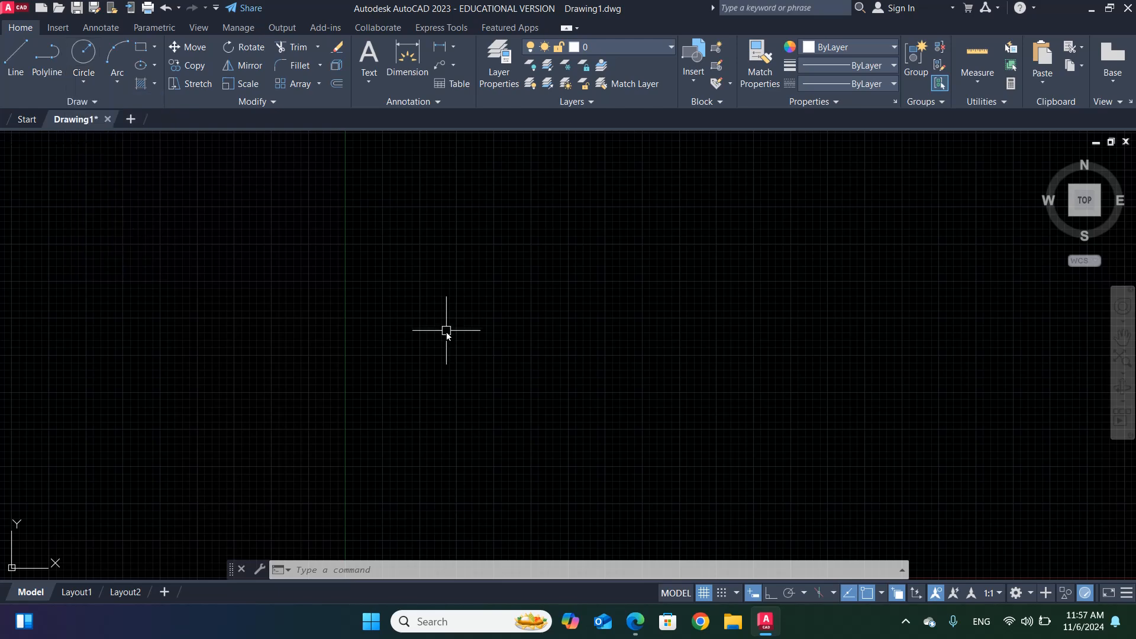
pyautogui.write('c')
pyautogui.press('Return')
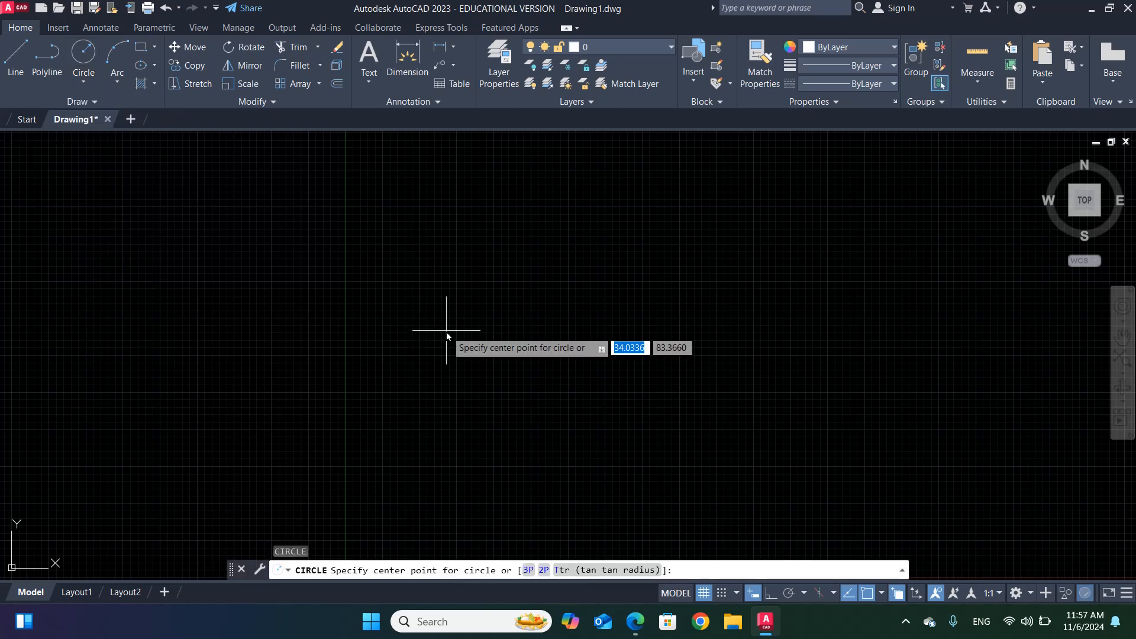
pyautogui.press('Escape')
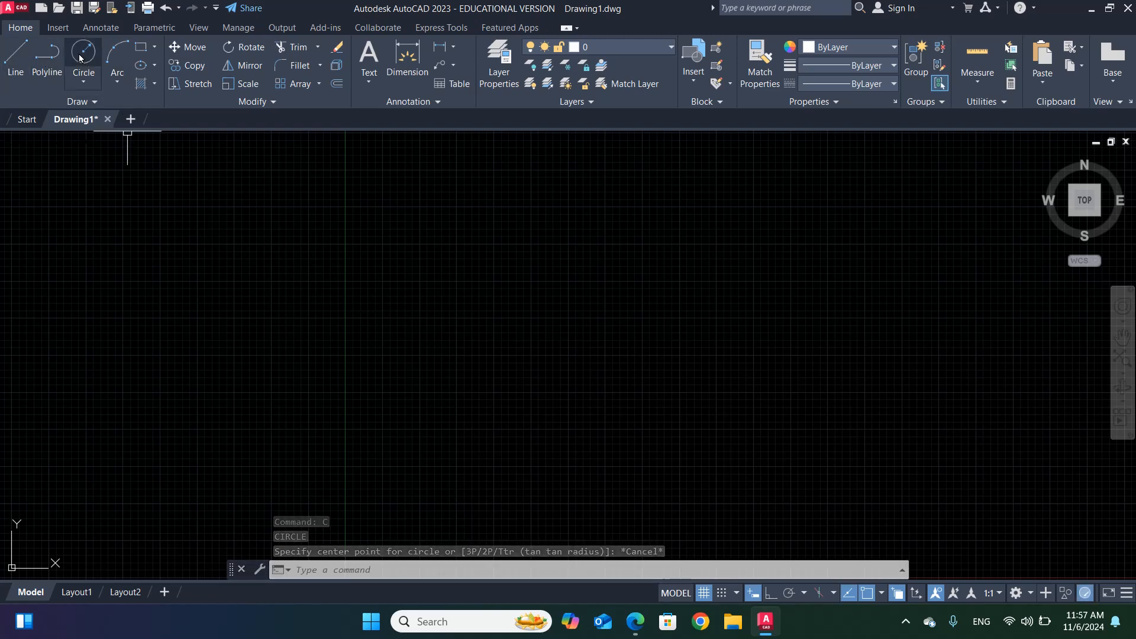
pyautogui.write('C')
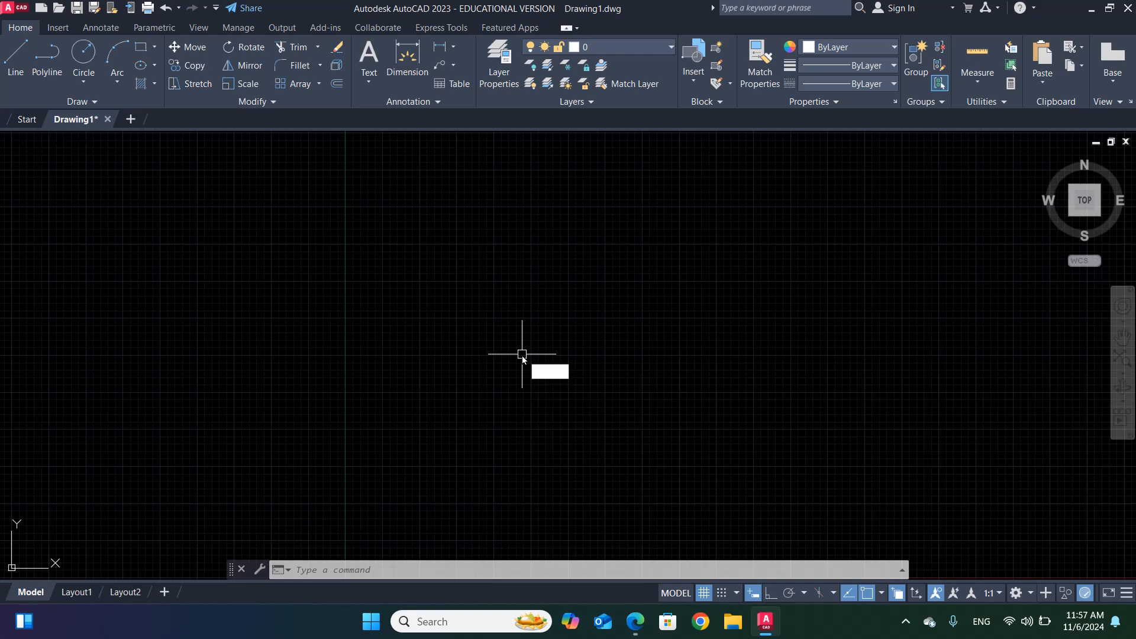
pyautogui.press('Return')
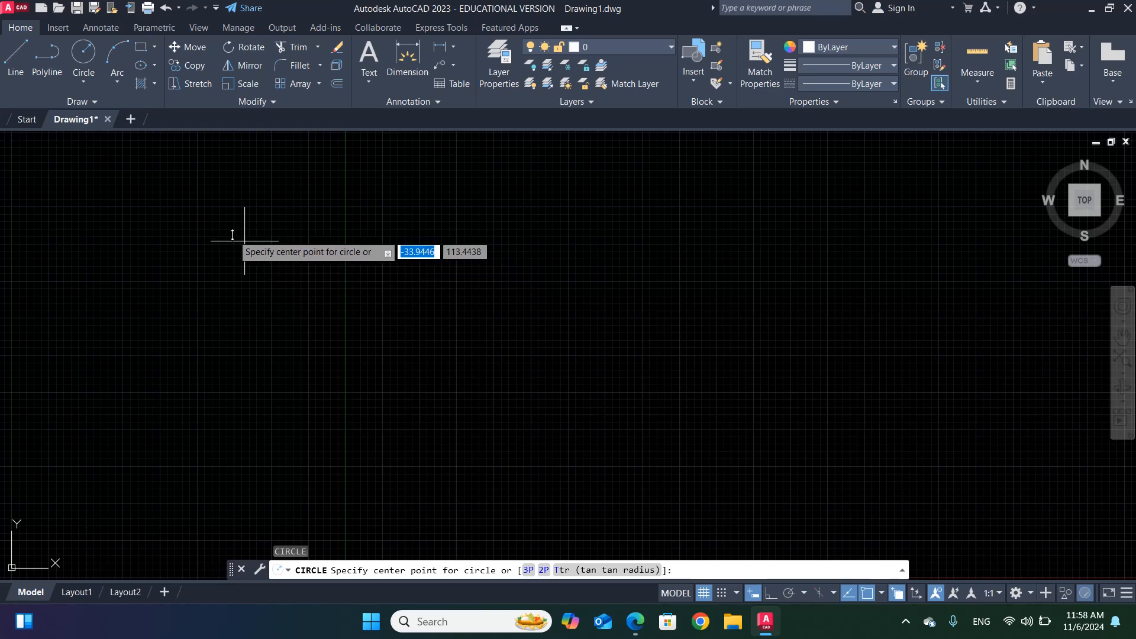
# - Draw a center-radius circle with a radius of 25 slightly above the middle of the empty drawing
pyautogui.click(82, 81)
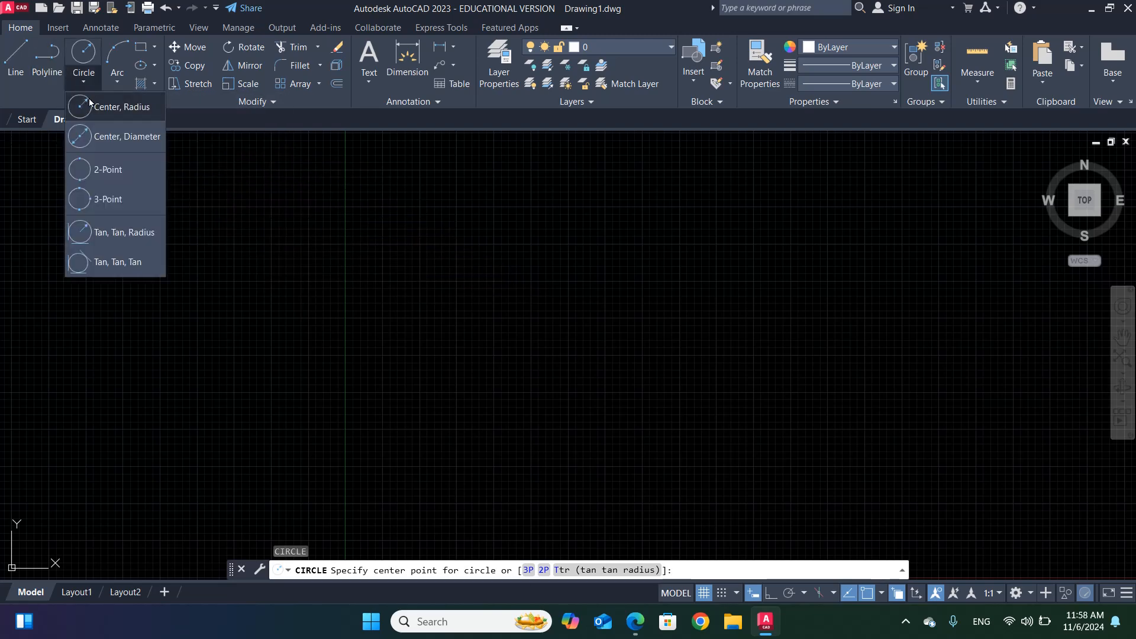
pyautogui.click(90, 104)
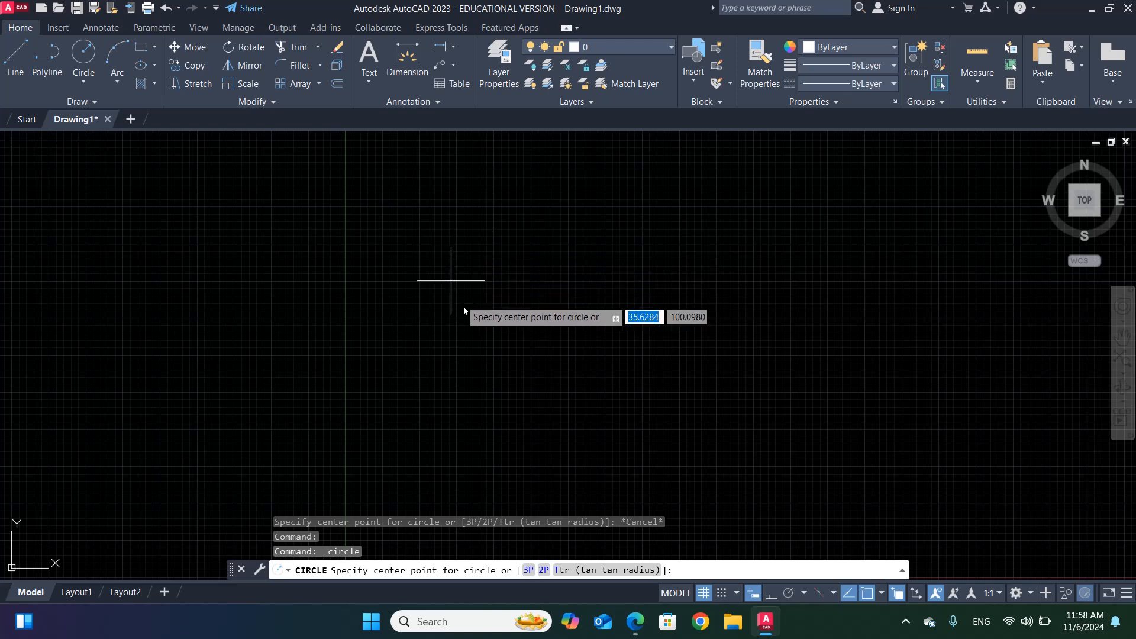
pyautogui.click(502, 281)
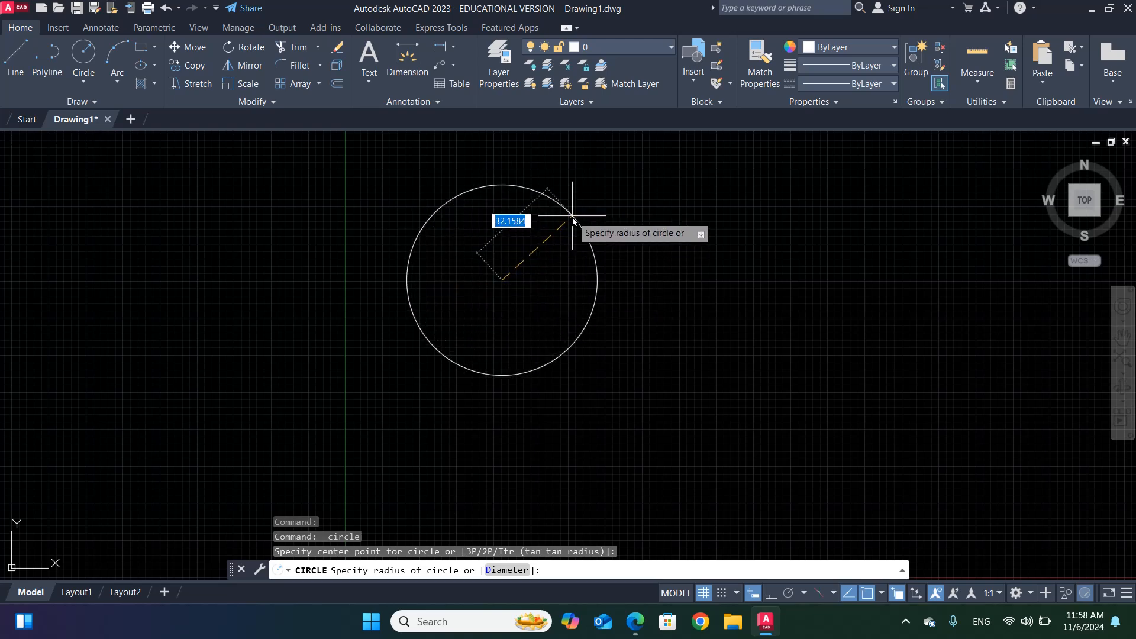
pyautogui.write('25')
pyautogui.press('Return')
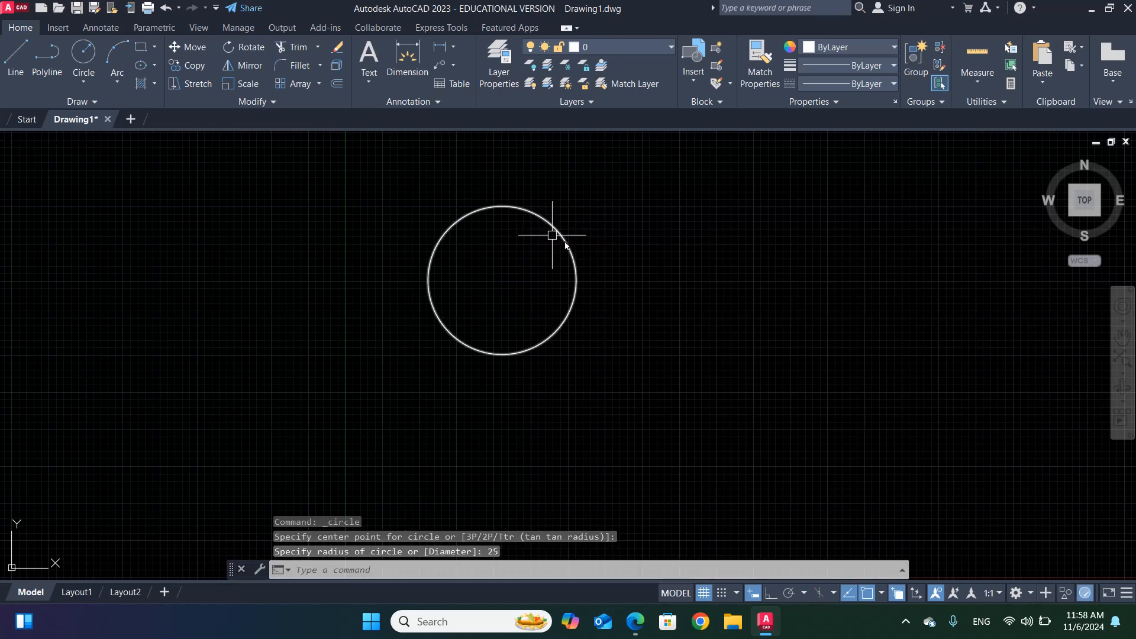
# - Draw a center-diameter circle with a diameter of 15 to the right of the existing circle
pyautogui.click(79, 82)
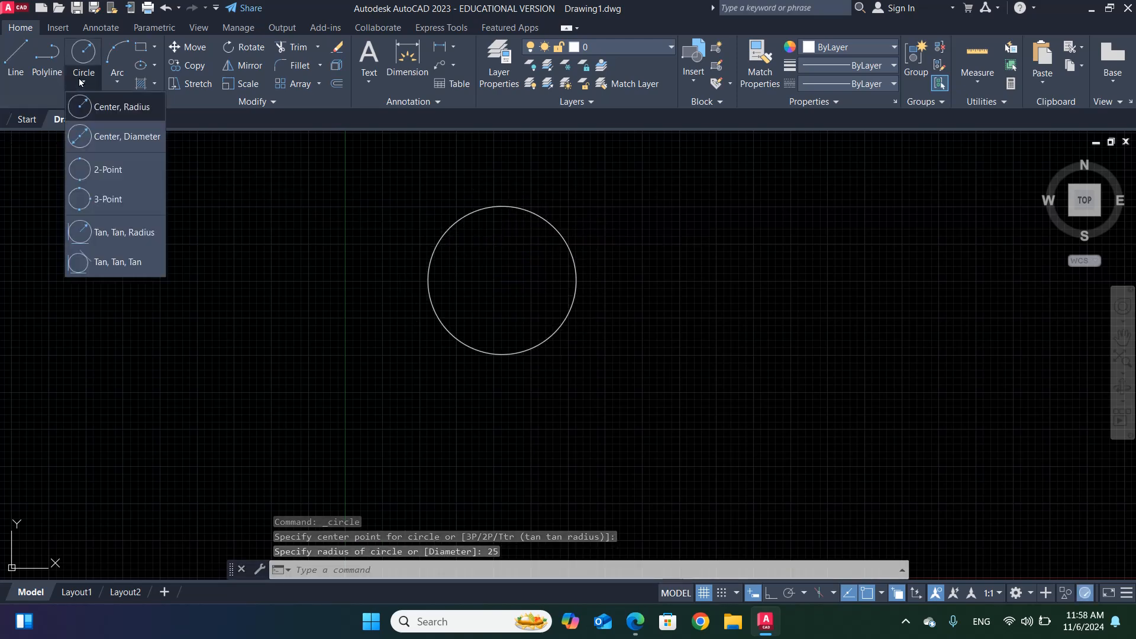
pyautogui.click(84, 135)
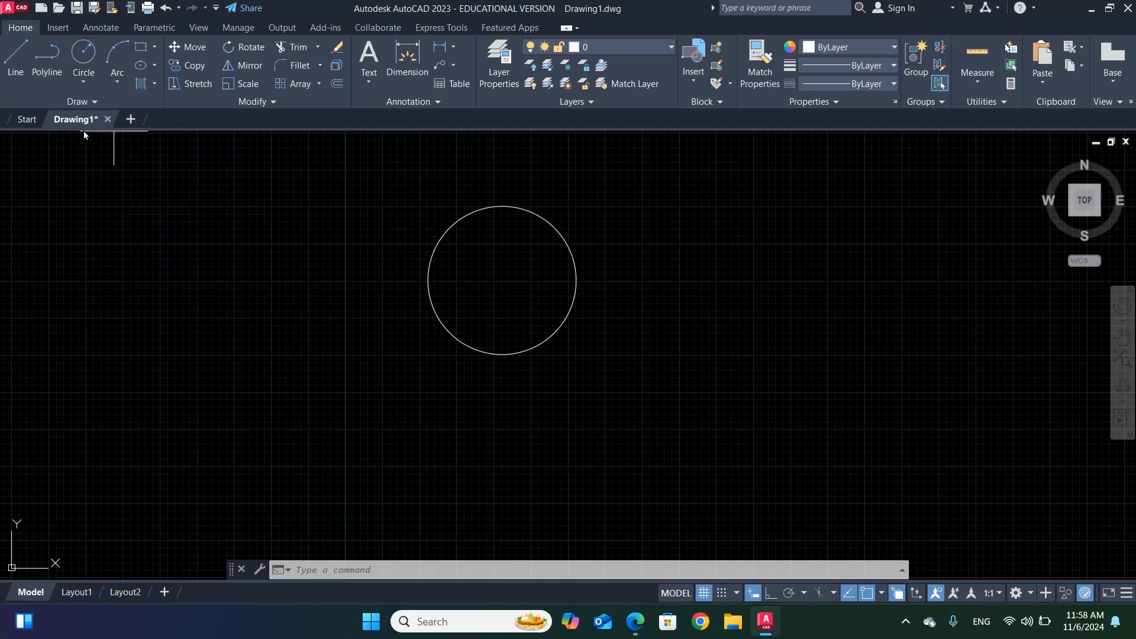
pyautogui.click(748, 296)
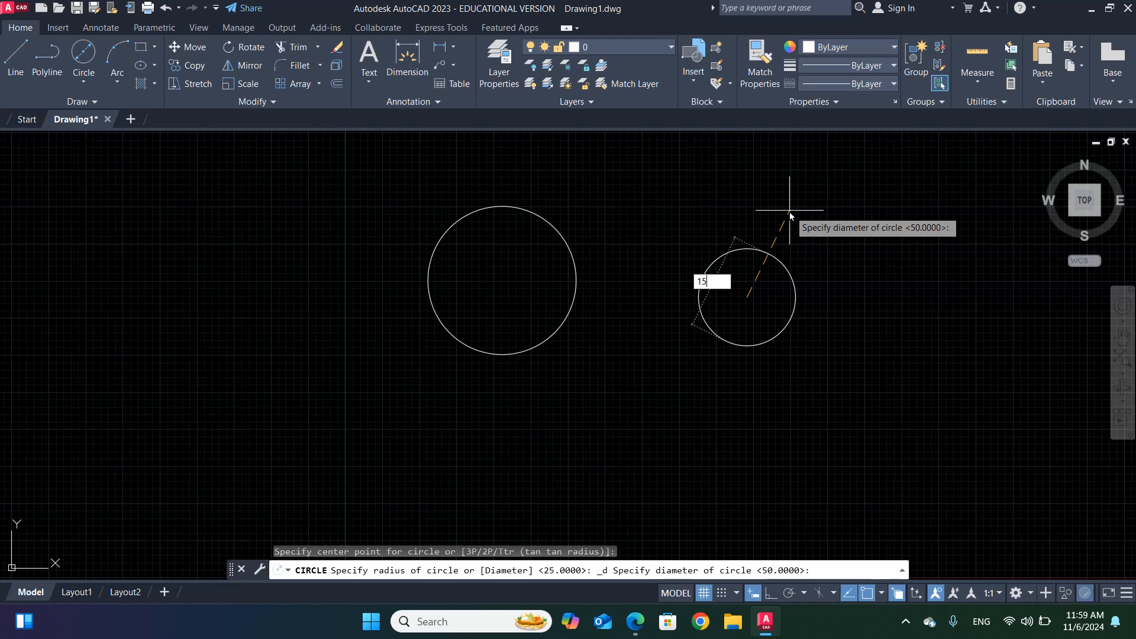
pyautogui.press('Return')
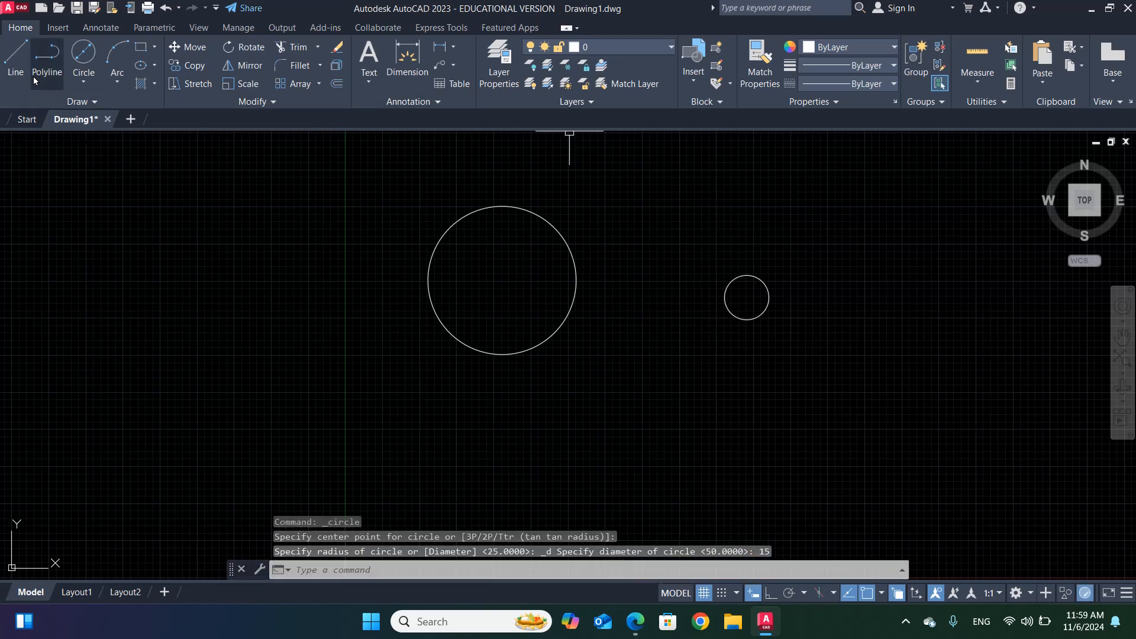
# - Draw two connected line segments forming an inverted V above and between the two circles
pyautogui.click(15, 56)
pyautogui.click(608, 215)
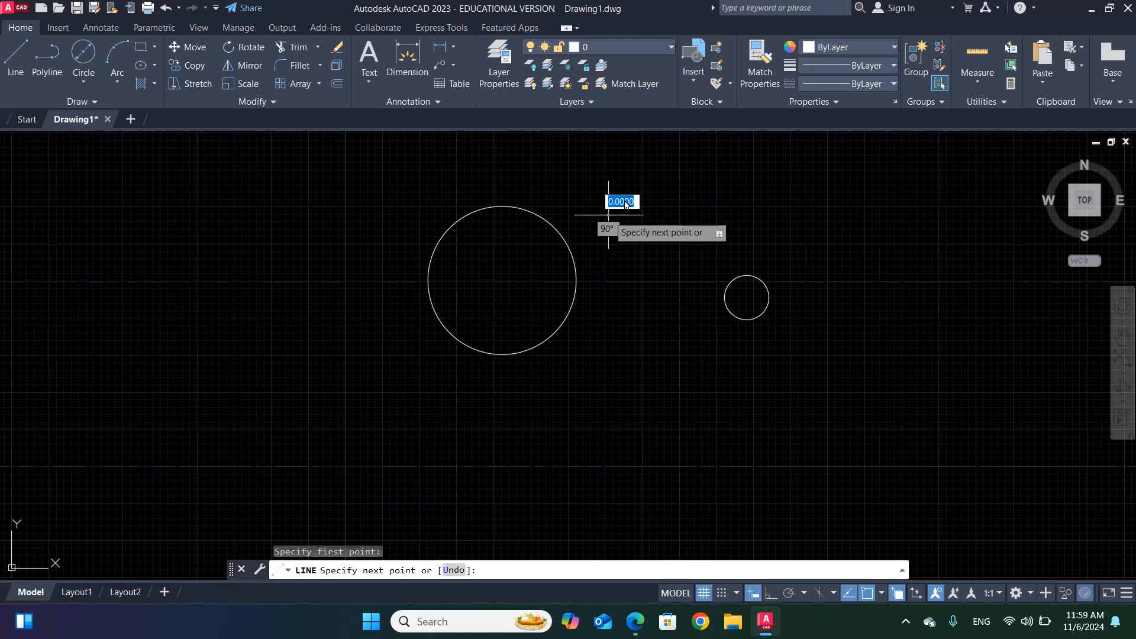
pyautogui.click(646, 172)
pyautogui.click(665, 218)
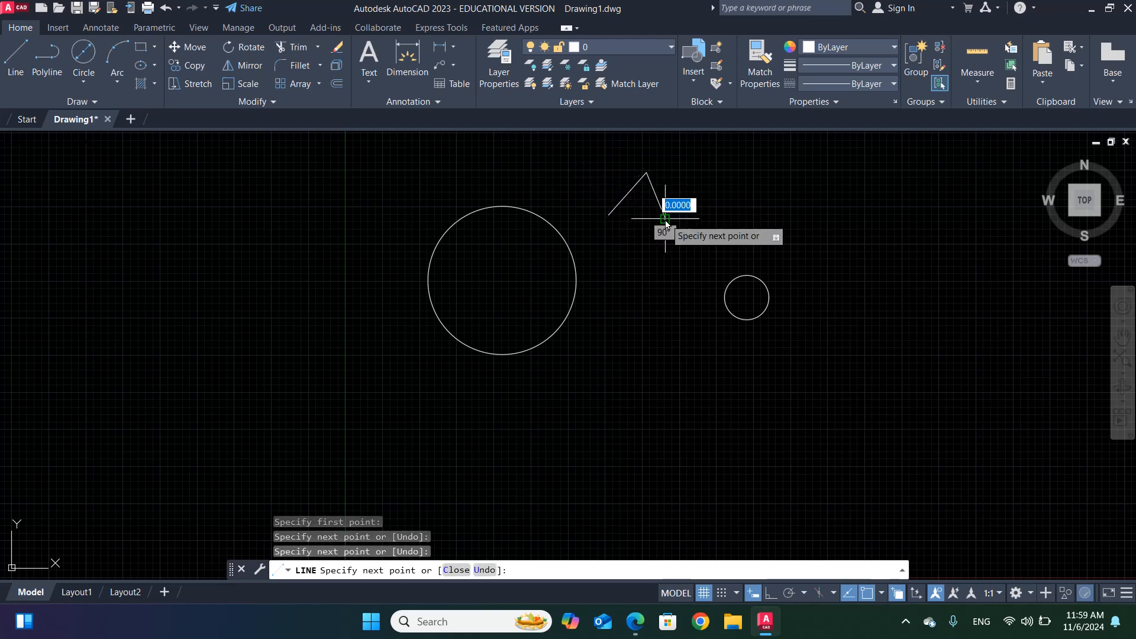
pyautogui.rightClick(664, 219)
pyautogui.click(686, 231)
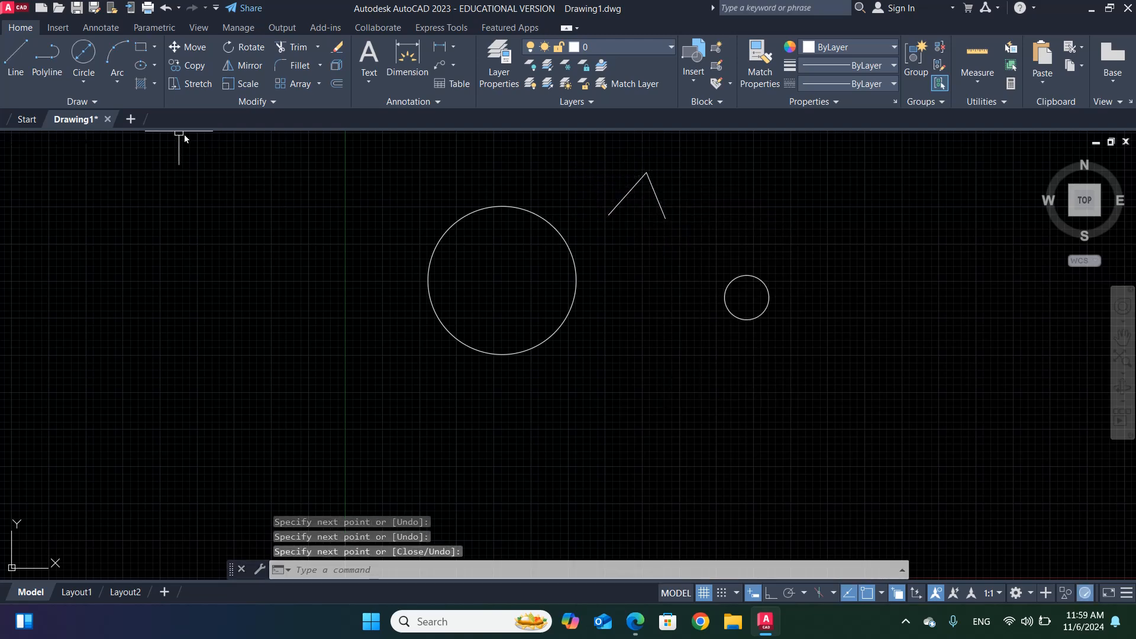
# - Draw a 2-Point circle using the two lower free ends of the inverted V as its diameter endpoints
pyautogui.click(83, 83)
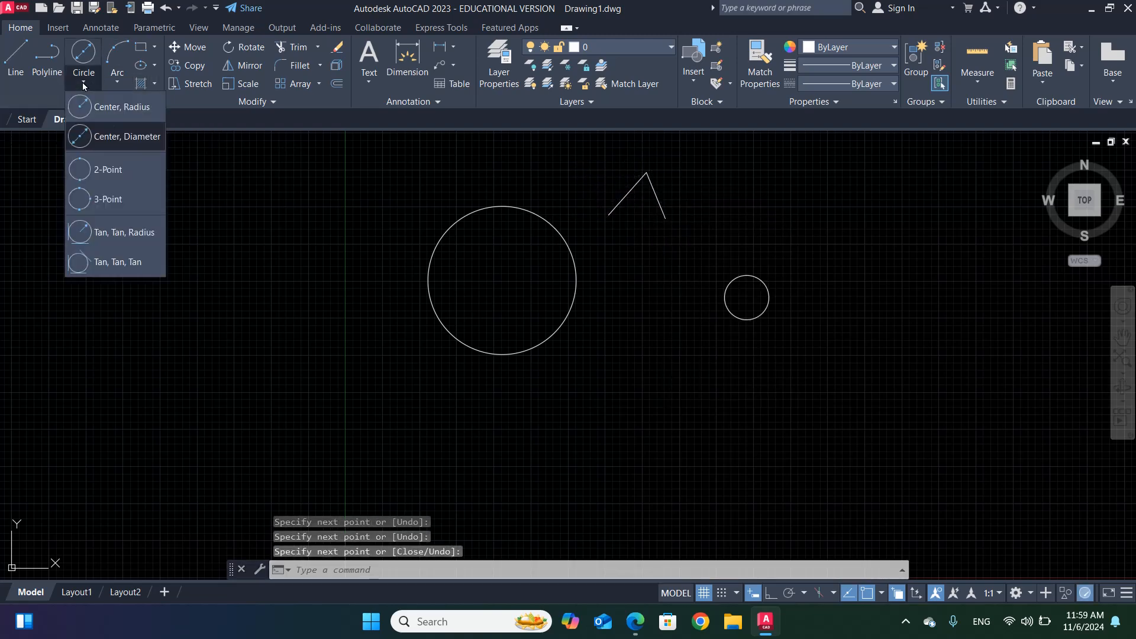
pyautogui.click(84, 169)
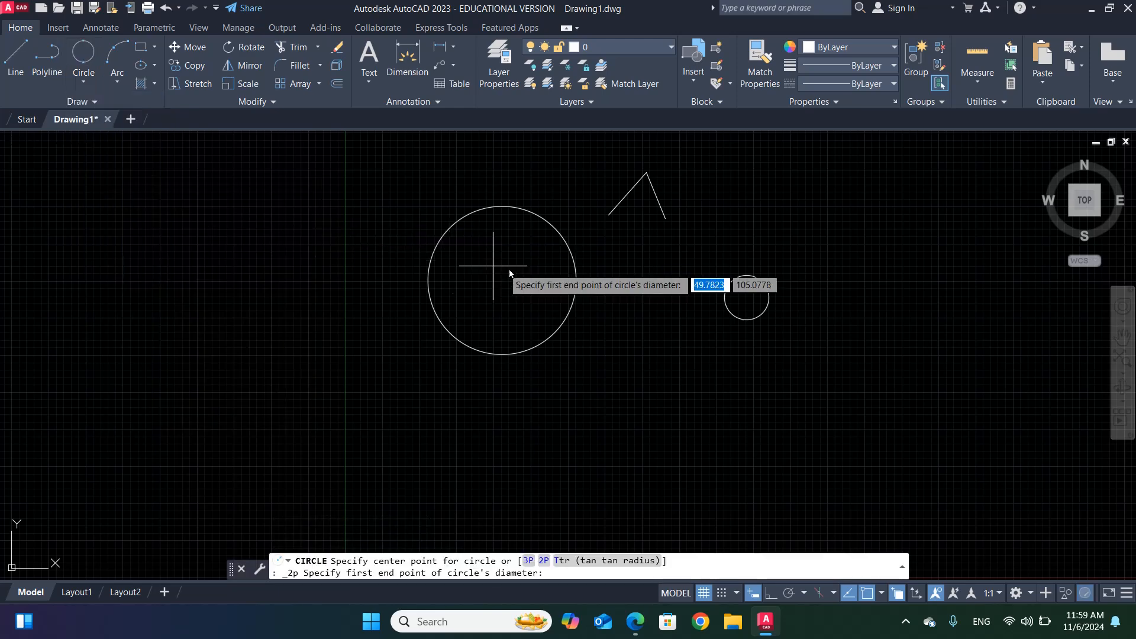
pyautogui.click(607, 217)
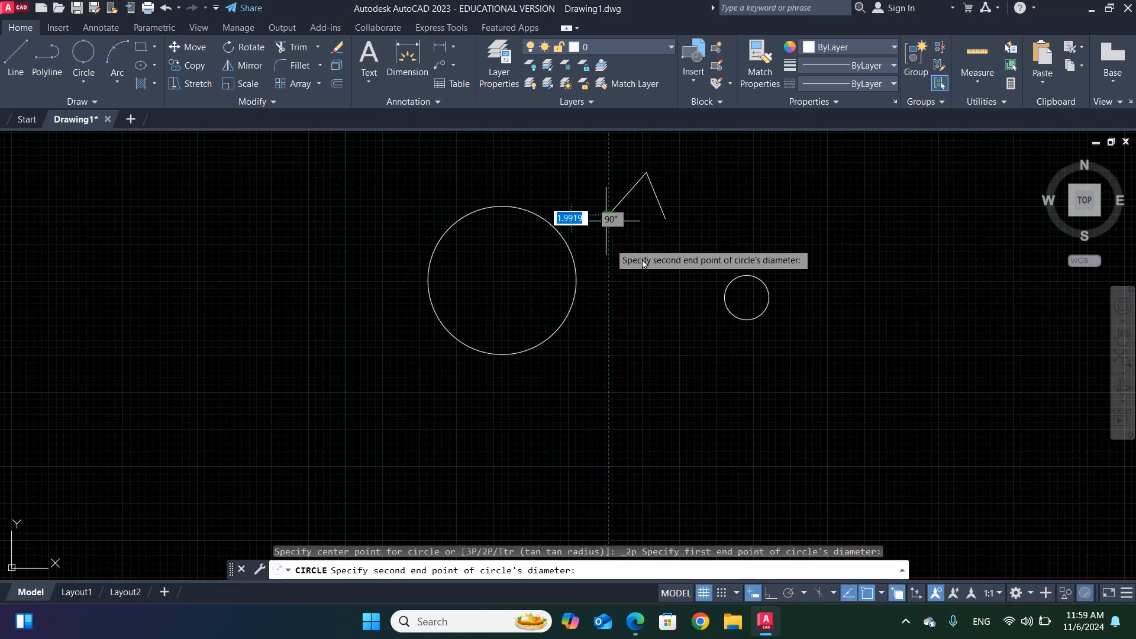
pyautogui.click(665, 220)
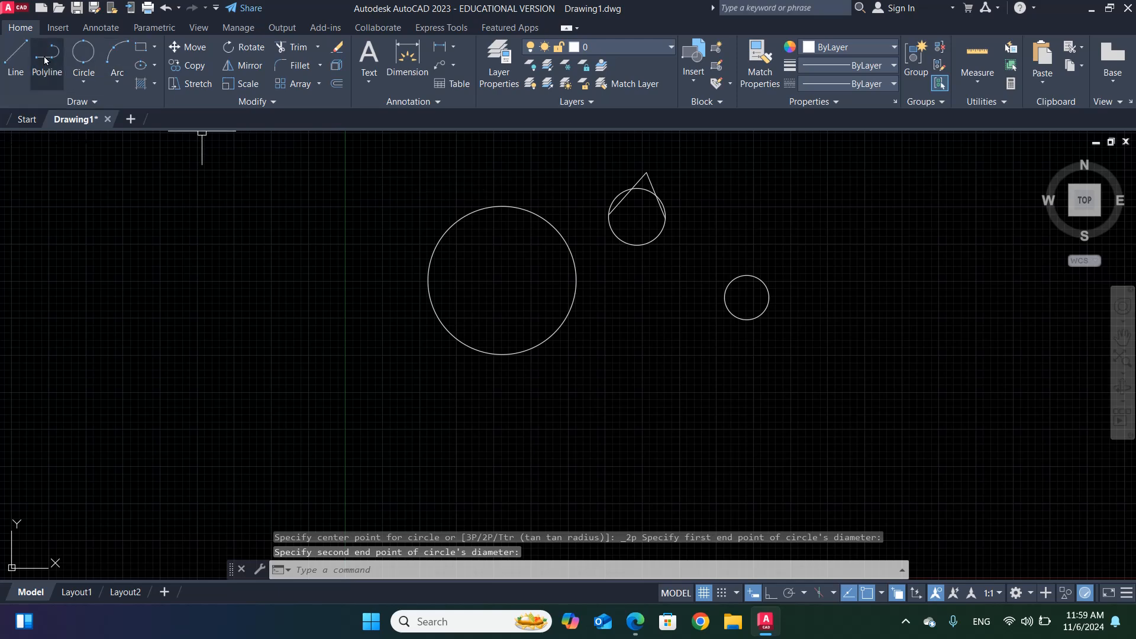
# - Draw a single line sloping down to the right in the empty area left of the large circle
pyautogui.click(17, 57)
pyautogui.click(207, 256)
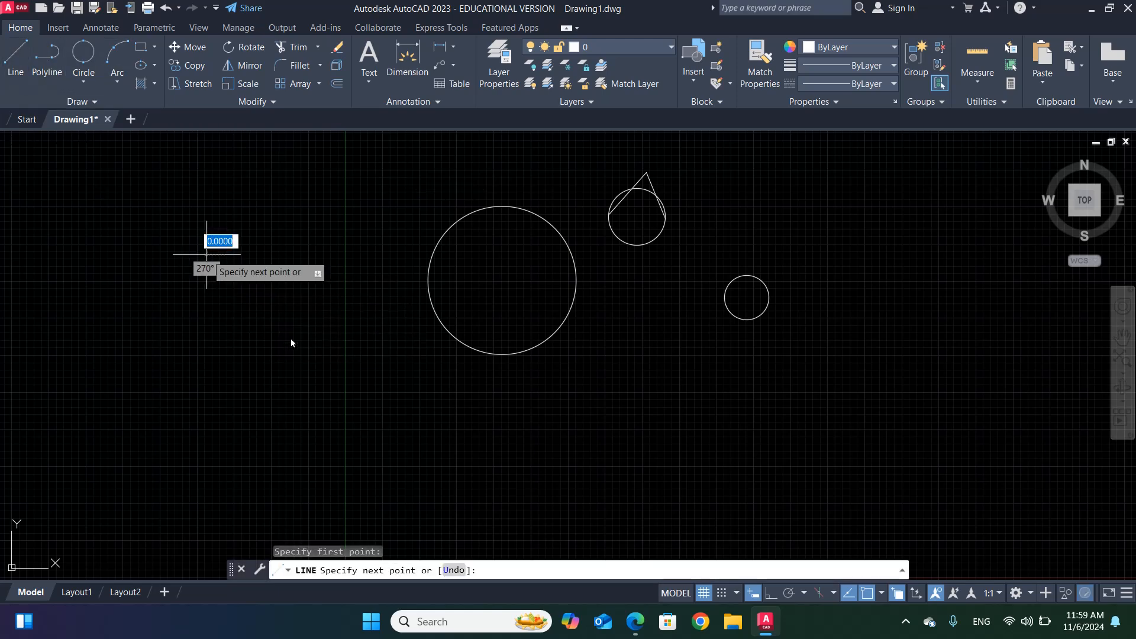
pyautogui.click(300, 340)
pyautogui.rightClick(300, 342)
pyautogui.click(320, 348)
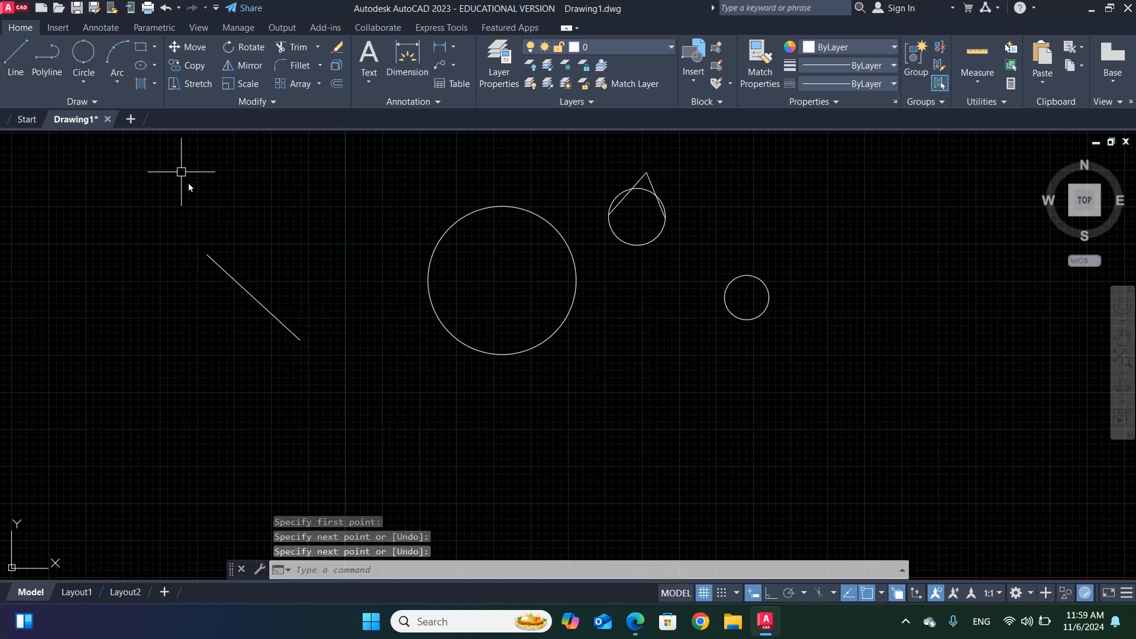
# - Draw a 2-Point circle using both ends of the diagonal line as its diameter endpoints
pyautogui.click(84, 80)
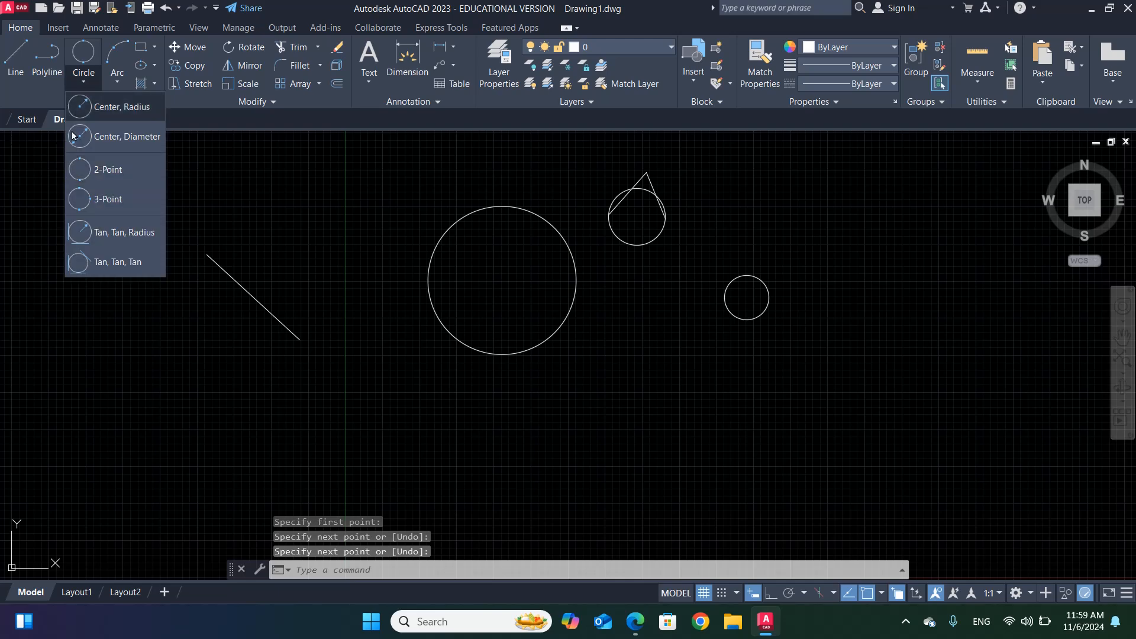
pyautogui.click(89, 170)
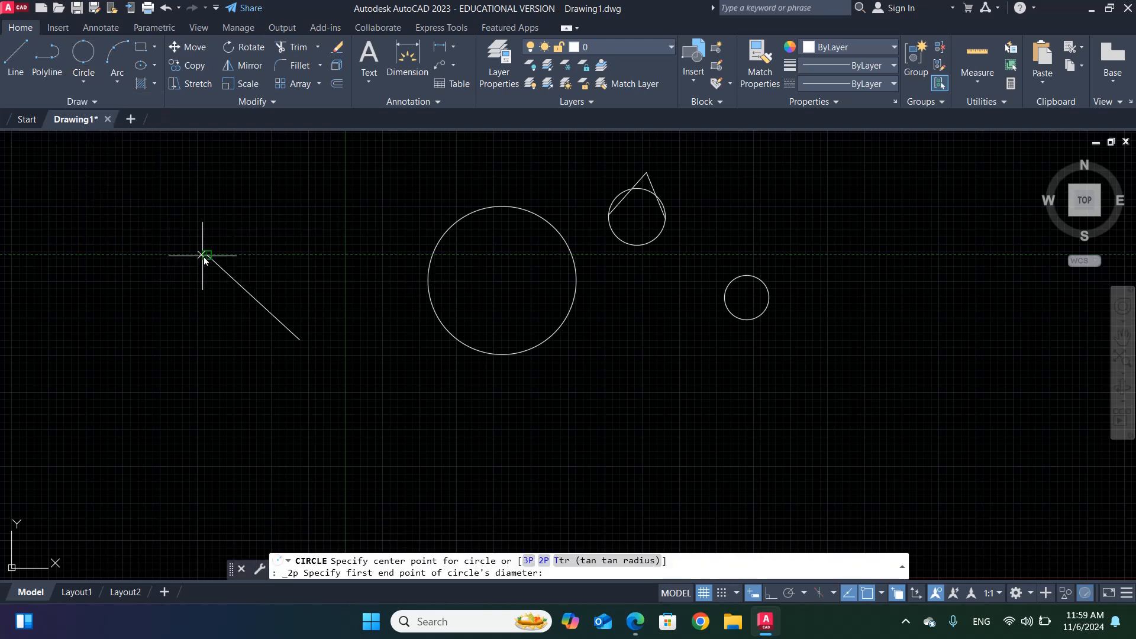
pyautogui.click(207, 256)
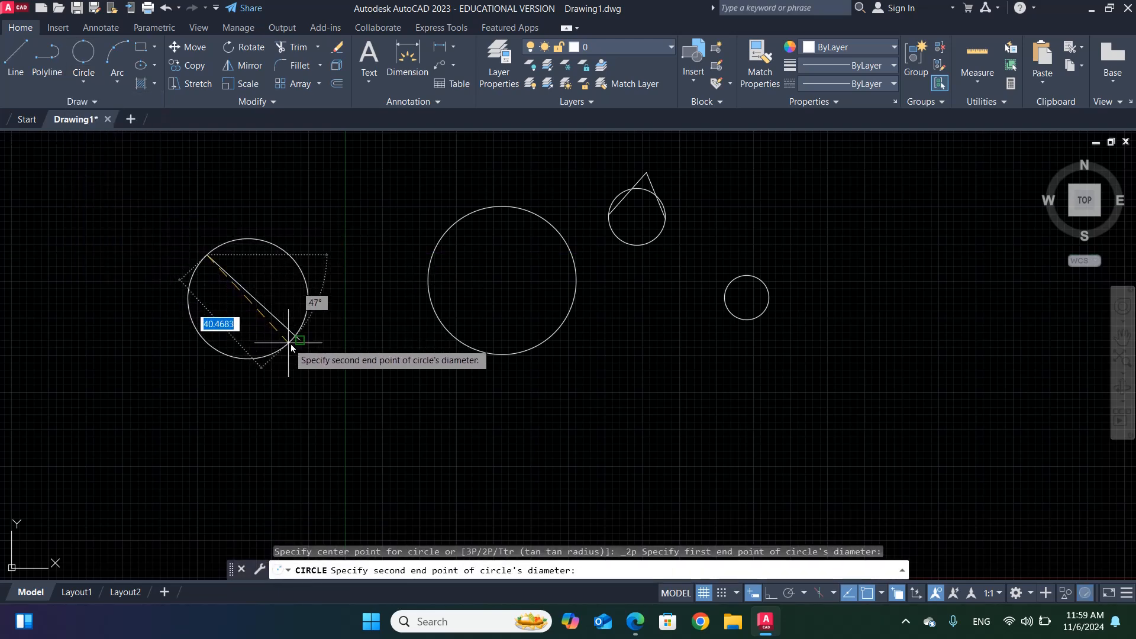
pyautogui.click(299, 339)
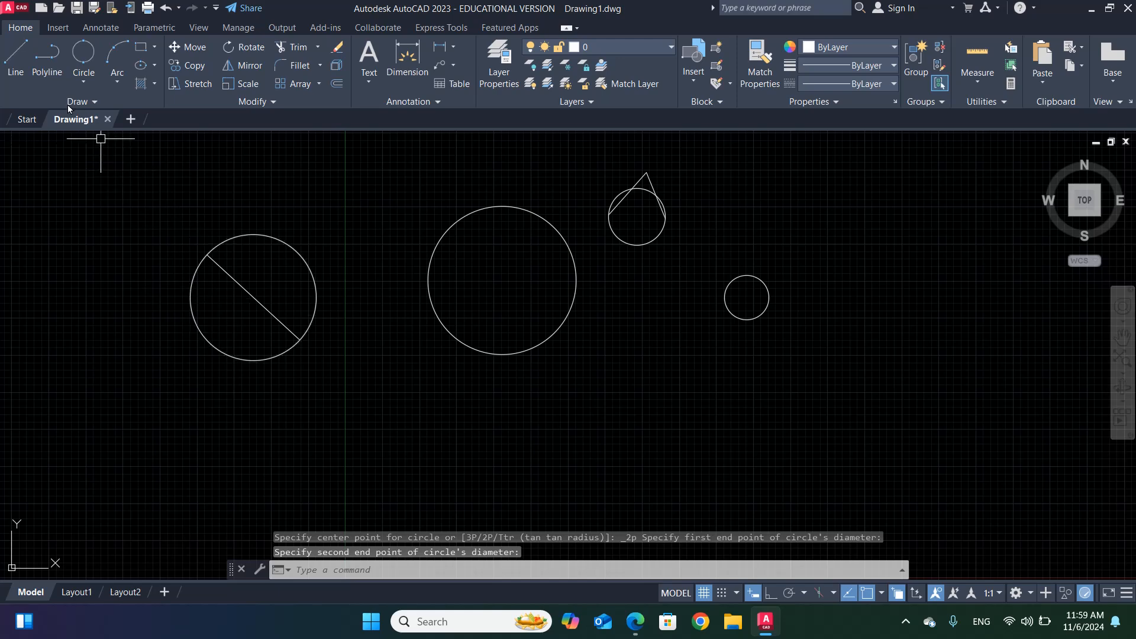
# - Draw two connected line segments forming a wide inverted V below and to the right of the large circle
pyautogui.click(16, 56)
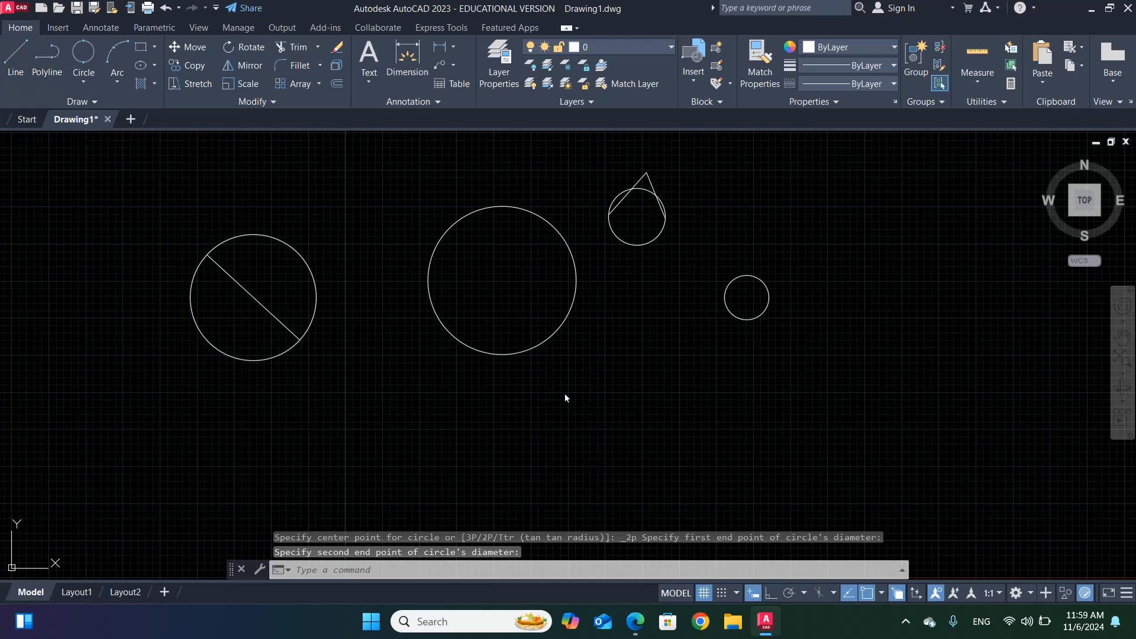
pyautogui.click(576, 432)
pyautogui.click(629, 355)
pyautogui.click(694, 441)
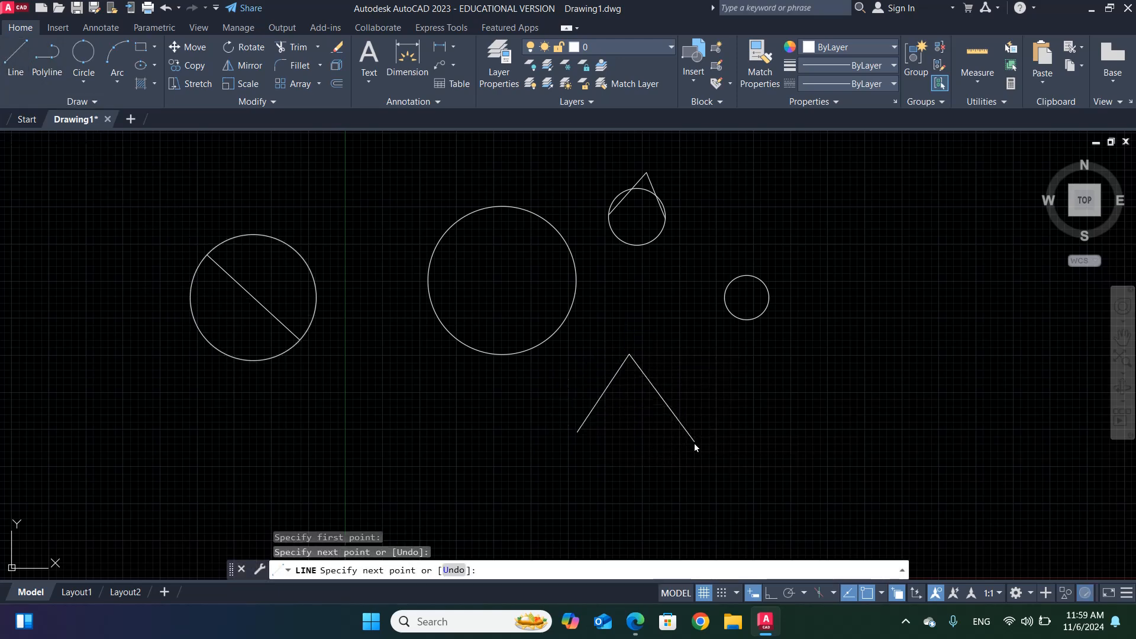
pyautogui.rightClick(694, 442)
pyautogui.click(722, 263)
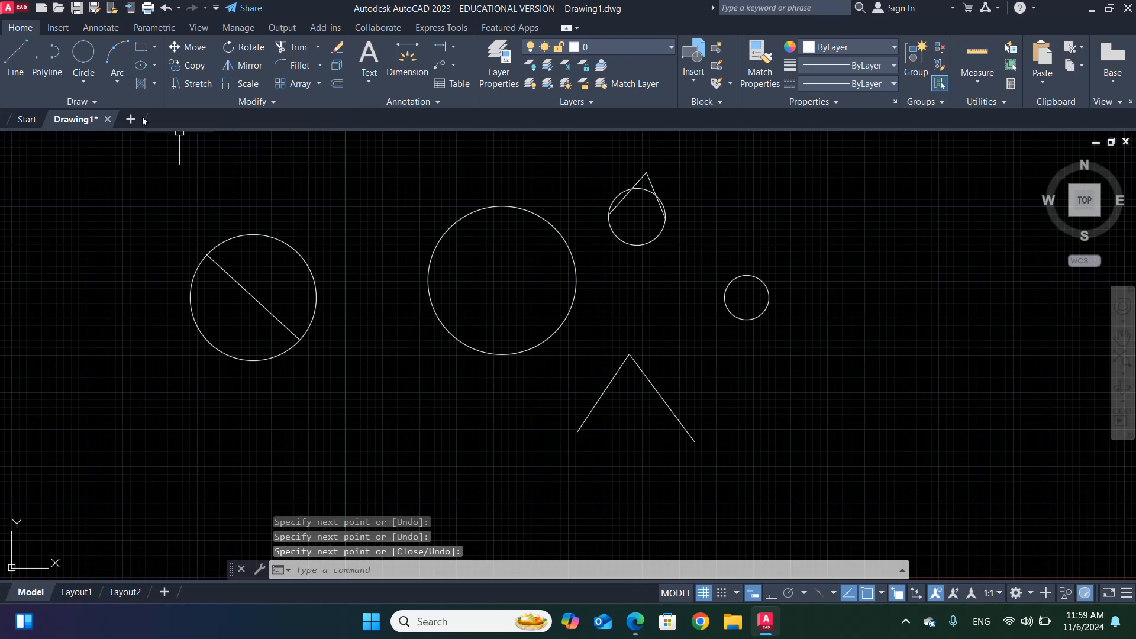
# - Draw a 3-Point circle through the left end, apex and right end of the lower inverted V
pyautogui.click(83, 85)
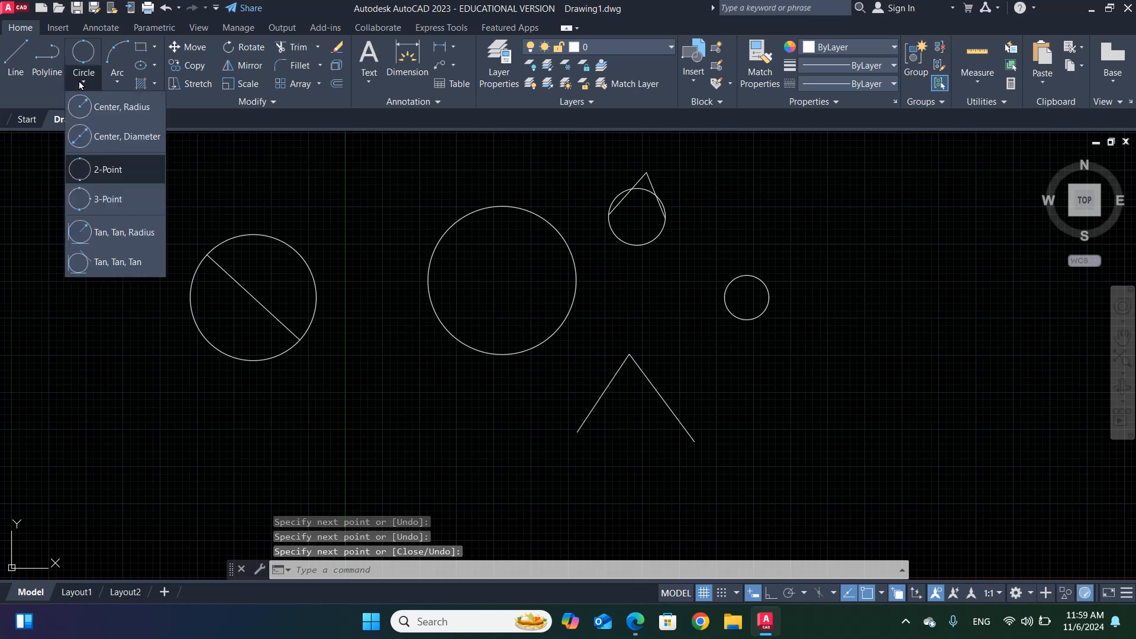
pyautogui.click(69, 200)
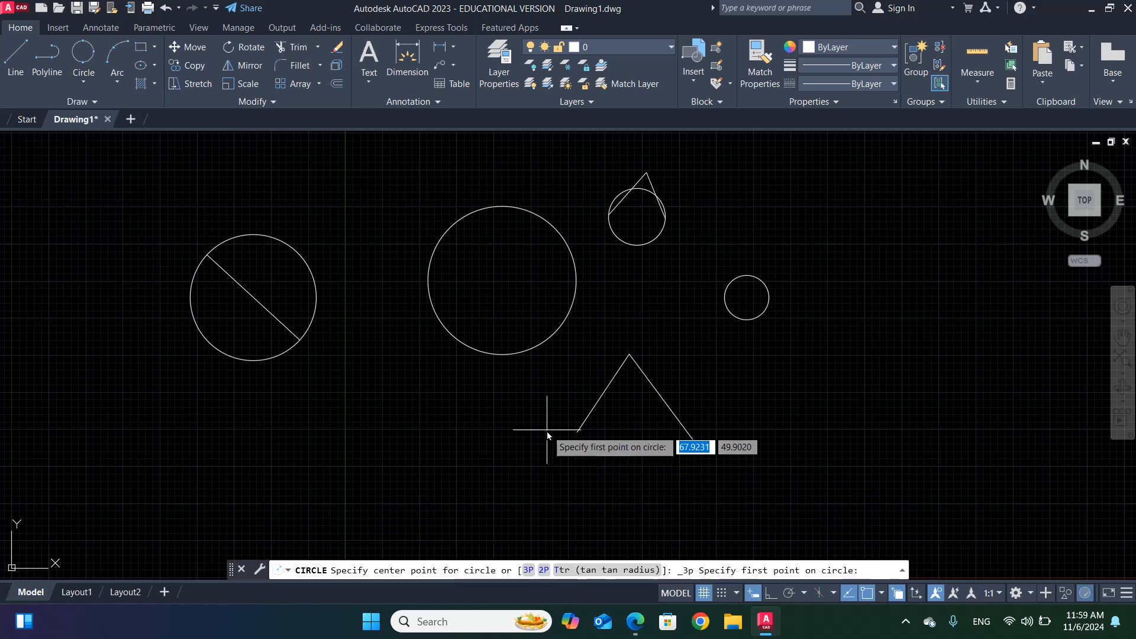
pyautogui.click(578, 432)
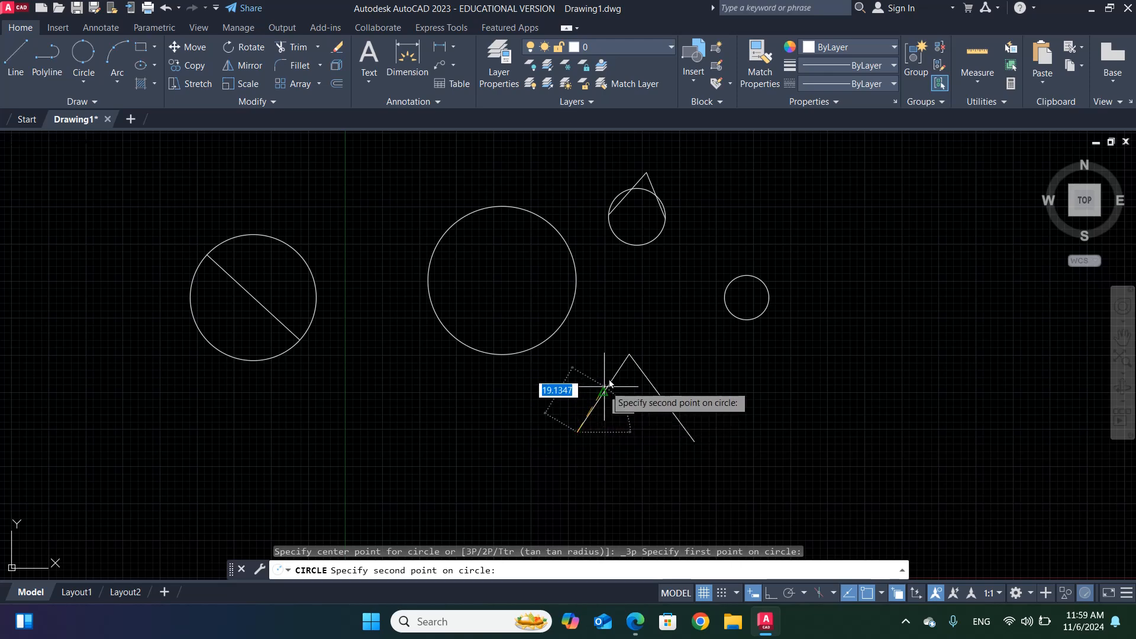
pyautogui.click(629, 356)
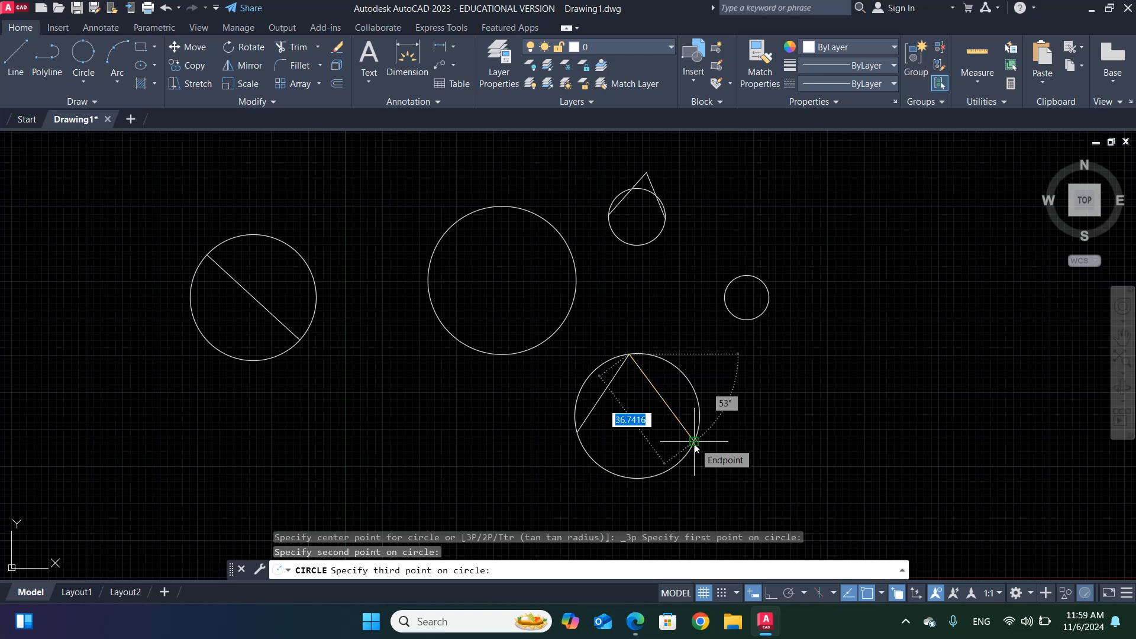
pyautogui.click(693, 442)
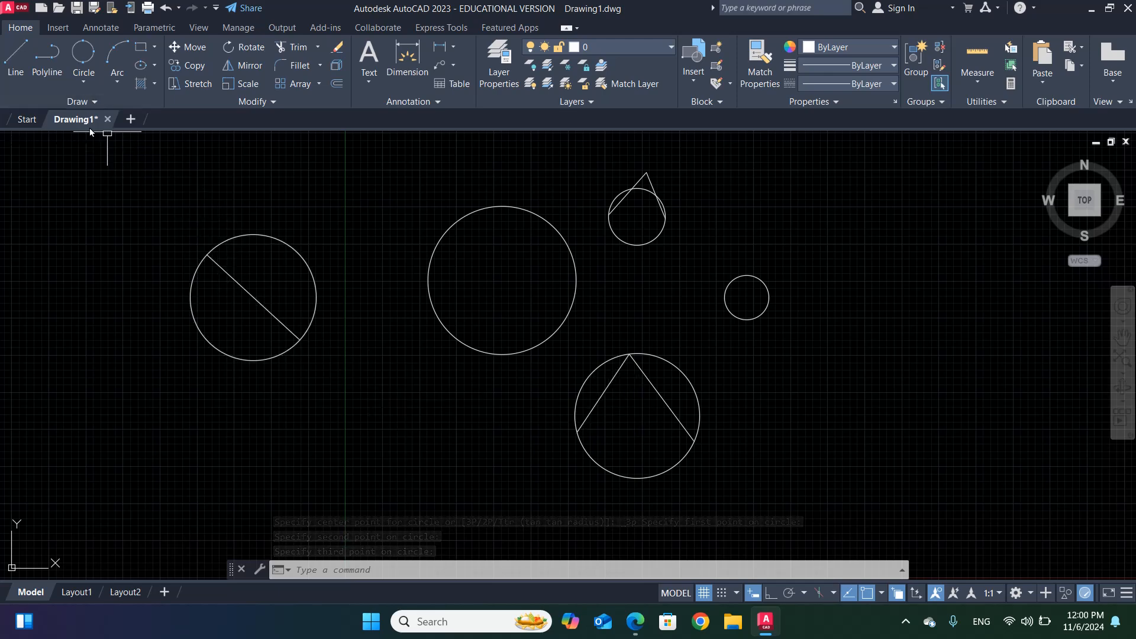
# - Draw a Tan, Tan, Tan circle tangent to both inverted V lines and the lower arc of the circle around them
pyautogui.click(83, 83)
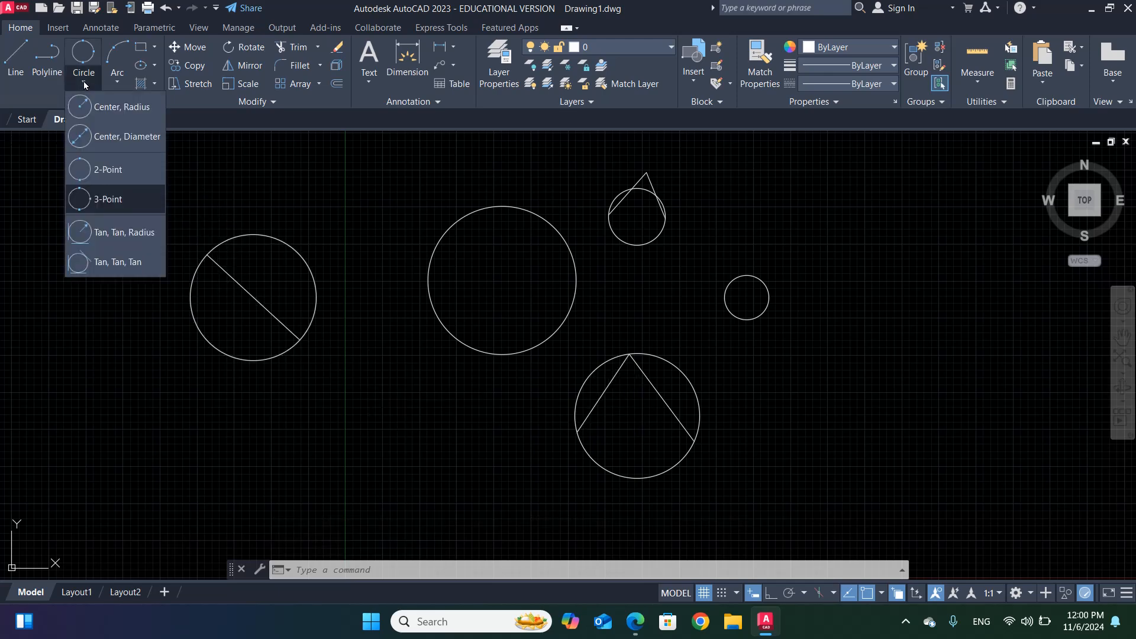
pyautogui.click(76, 265)
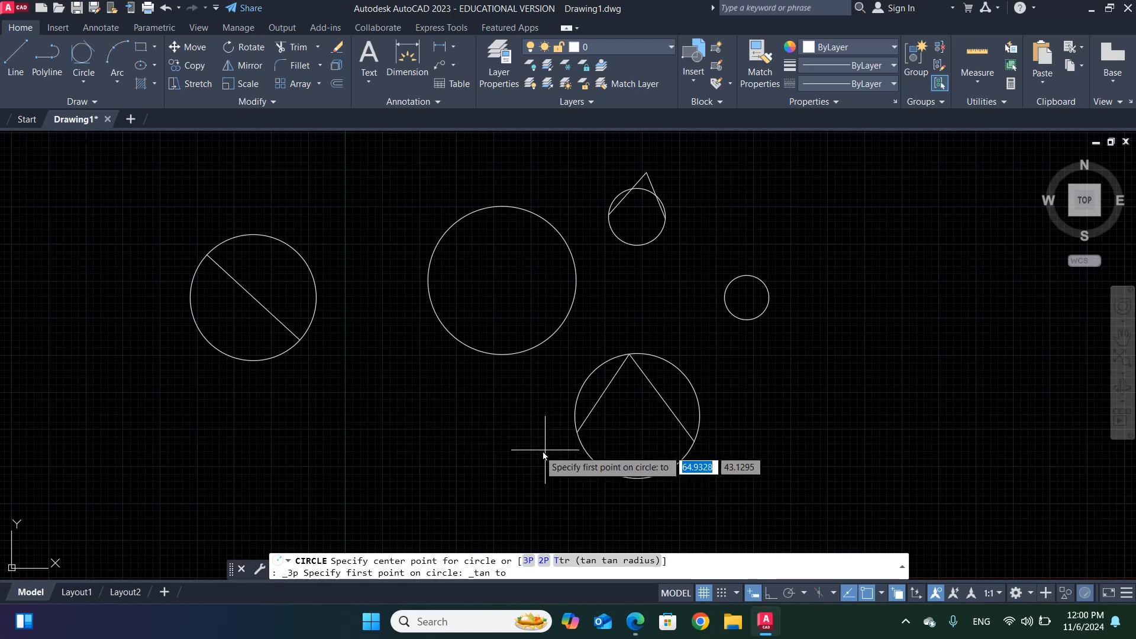
pyautogui.click(607, 401)
pyautogui.click(656, 404)
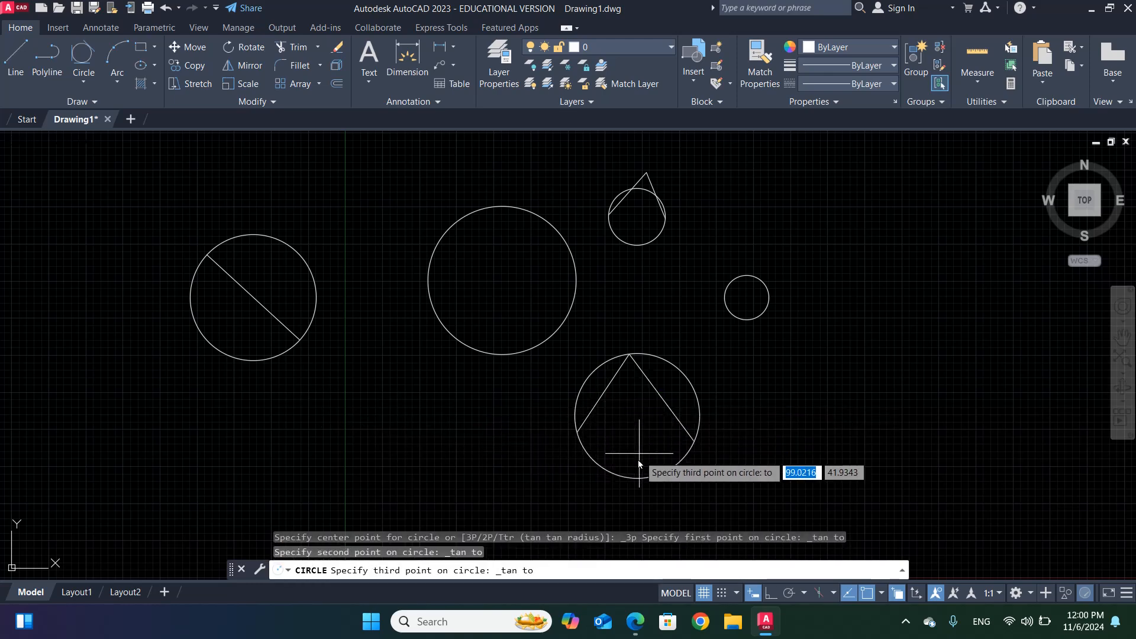
pyautogui.click(633, 480)
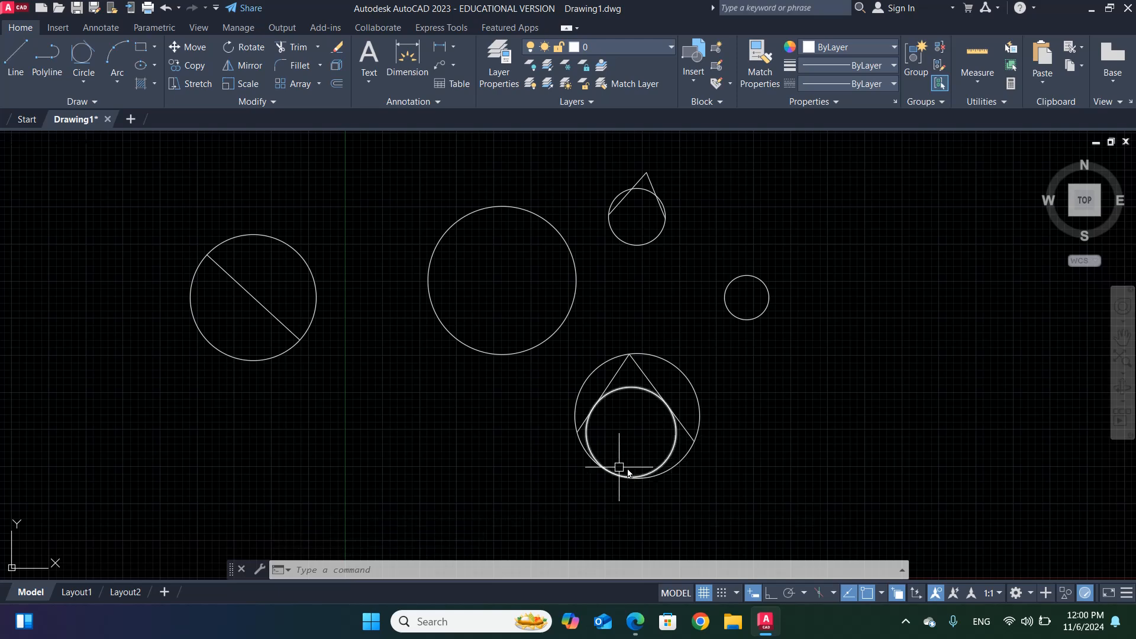
# - Draw three connected line segments below and left of the large circle, with the last one crossing the first to enclose a triangle
pyautogui.click(18, 59)
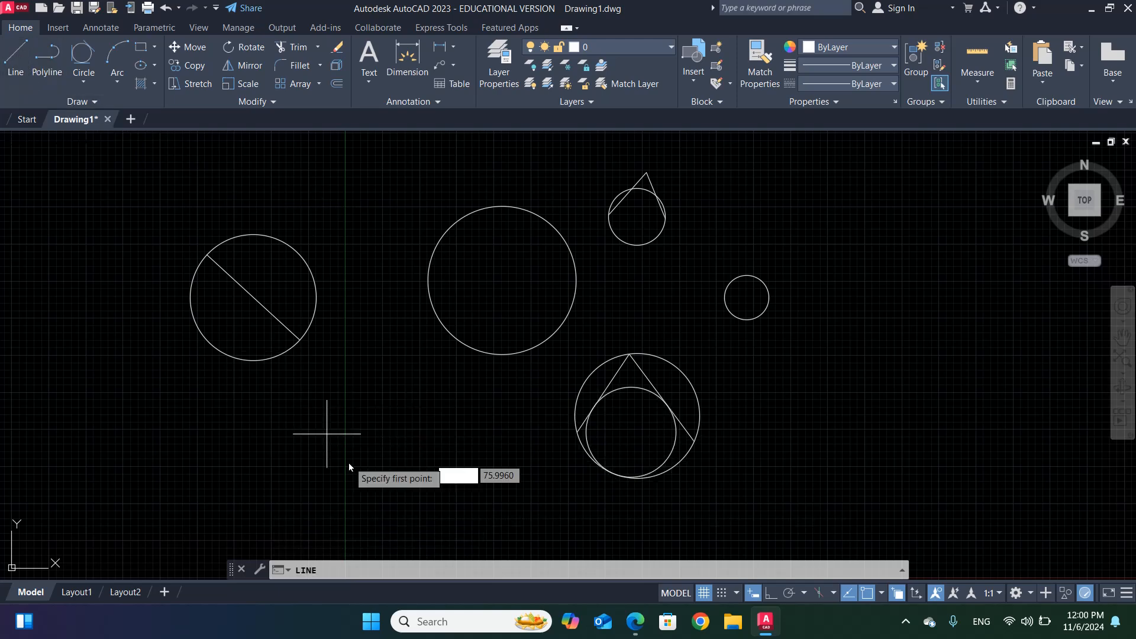
pyautogui.click(301, 426)
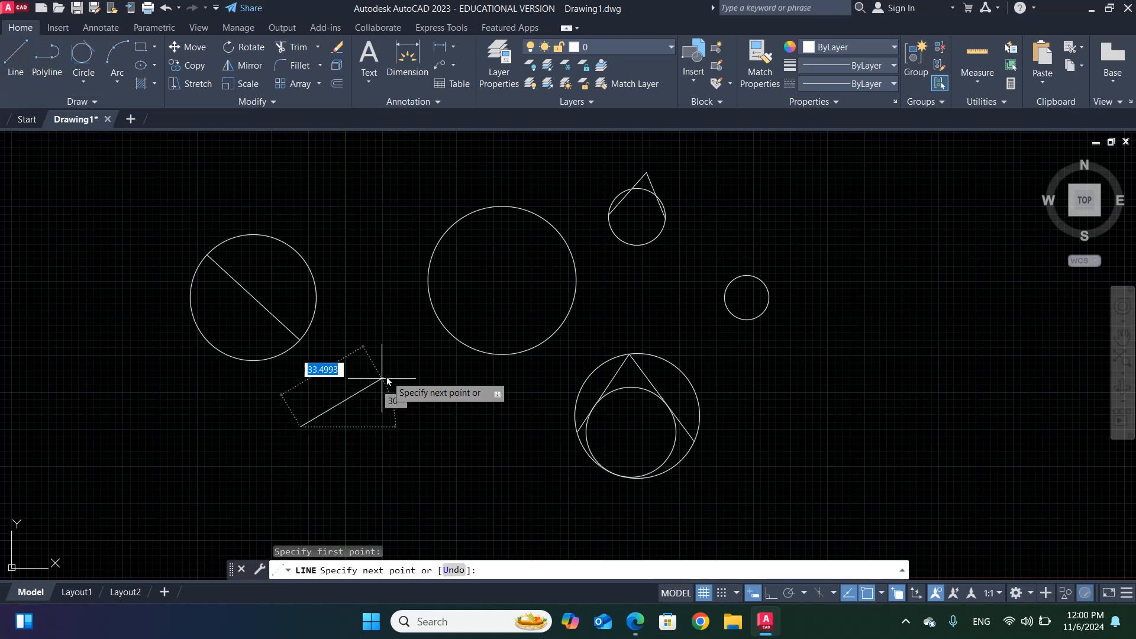
pyautogui.click(379, 338)
pyautogui.click(427, 433)
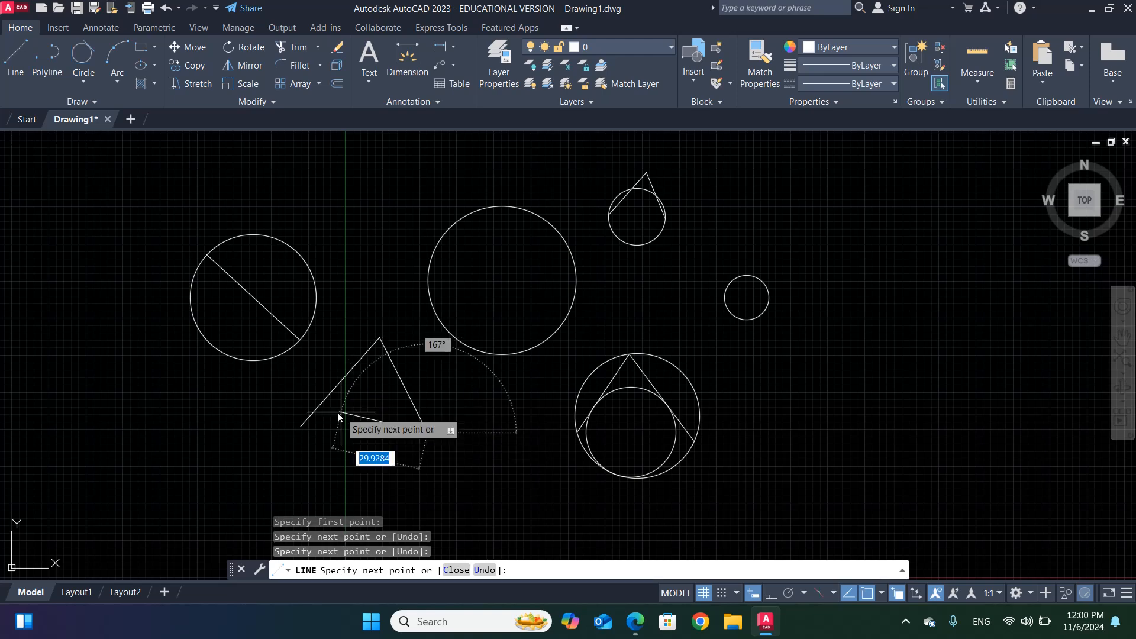
pyautogui.click(300, 397)
pyautogui.rightClick(300, 398)
pyautogui.click(320, 408)
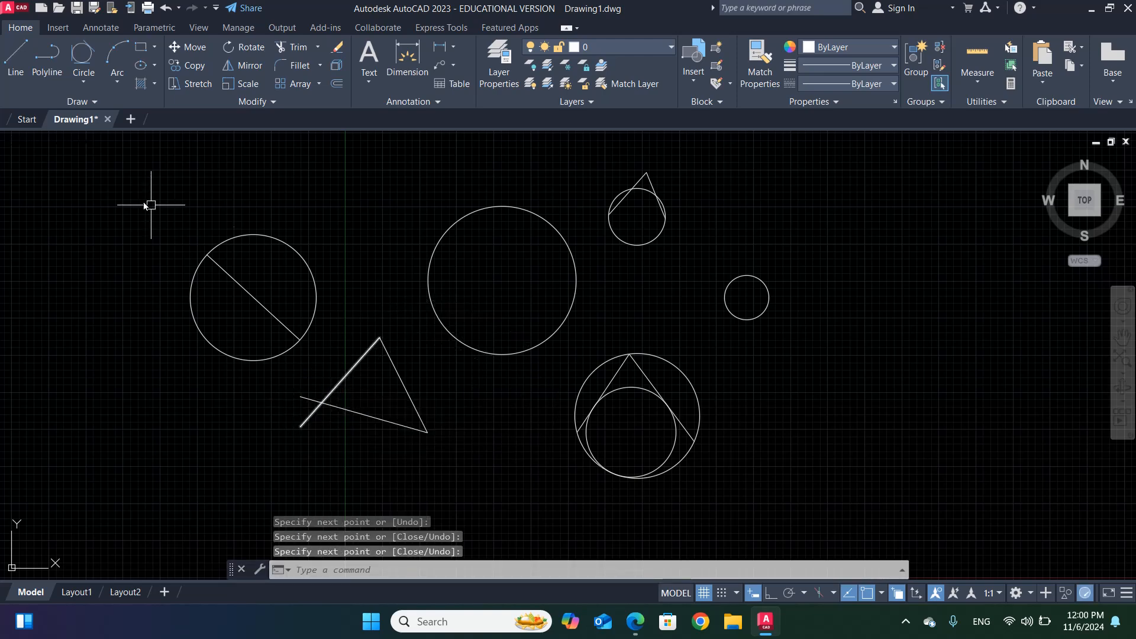
# - Draw a Tan, Tan, Tan circle inside the triangle, tangent to its three lines
pyautogui.click(90, 76)
pyautogui.click(118, 214)
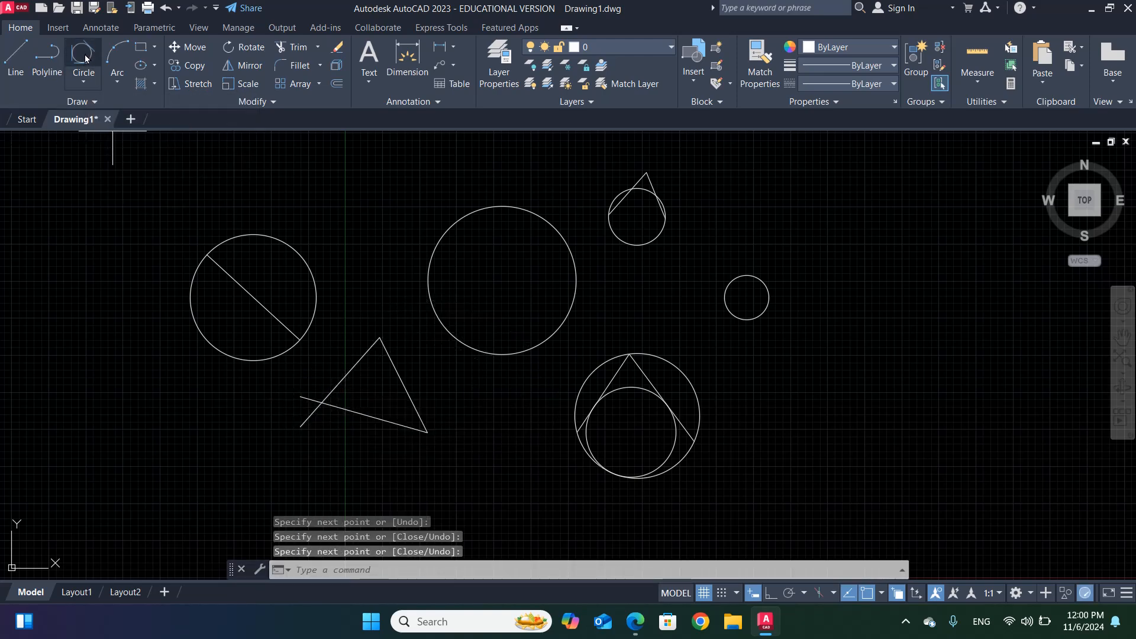
pyautogui.click(348, 378)
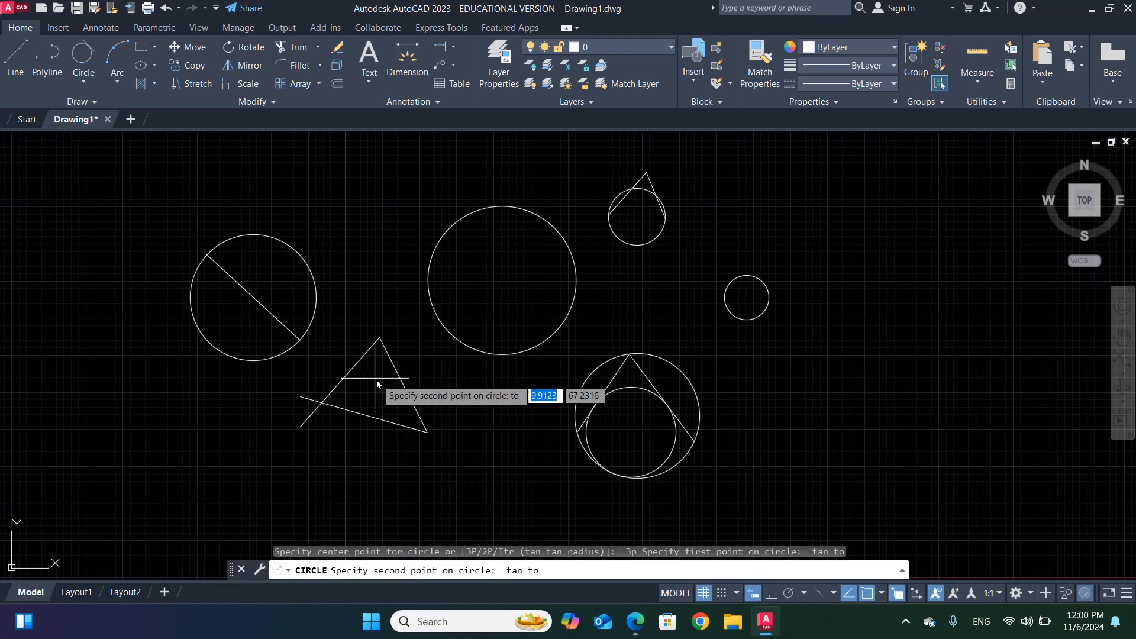
pyautogui.click(395, 382)
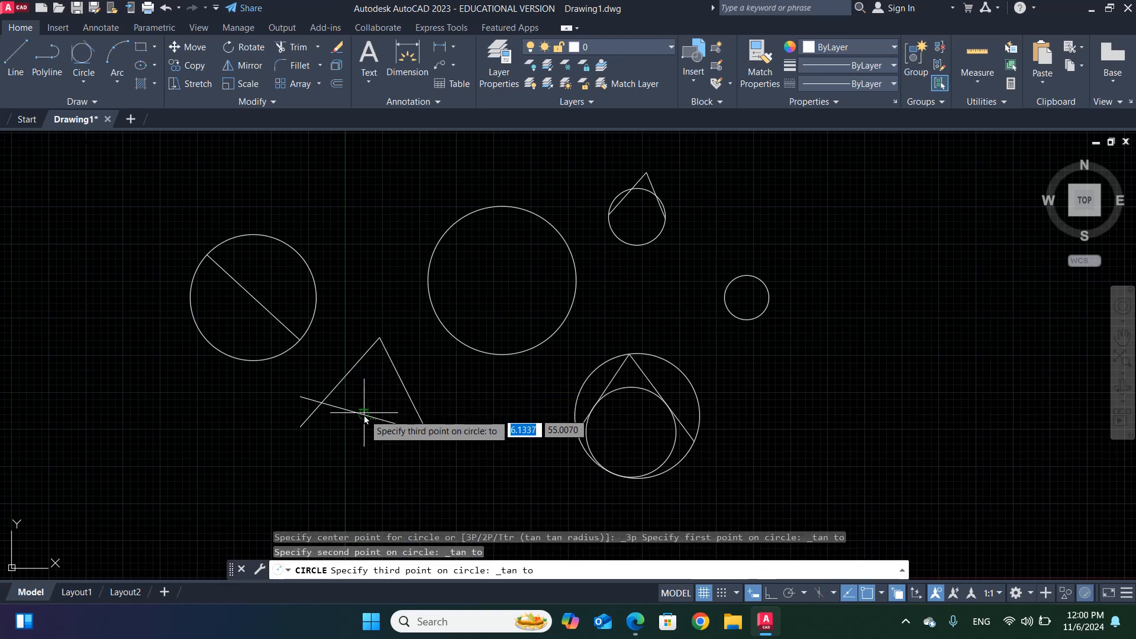
pyautogui.click(364, 414)
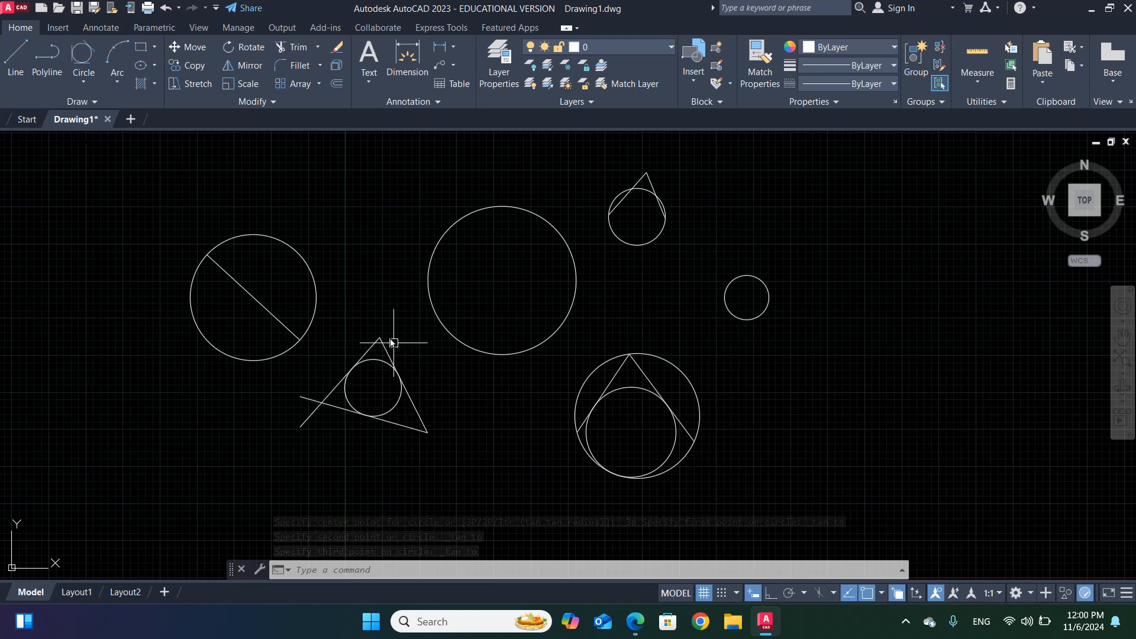
# - Draw a small Tan, Tan, Radius circle tangent to the large circle and the circle around the lower inverted V
pyautogui.click(84, 83)
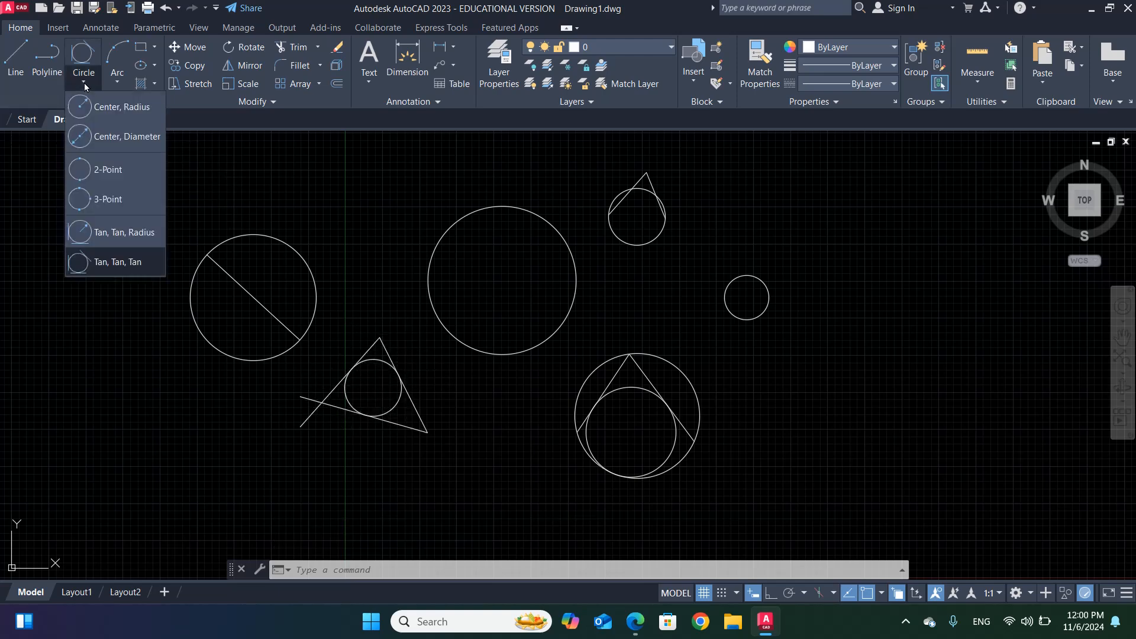
pyautogui.click(94, 233)
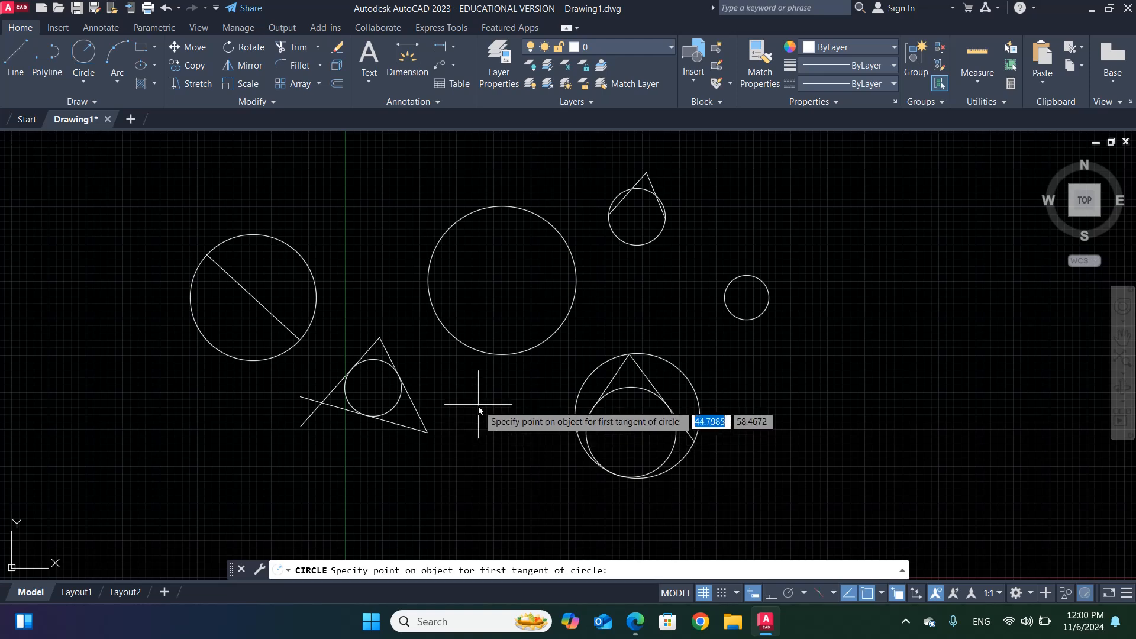
pyautogui.click(495, 362)
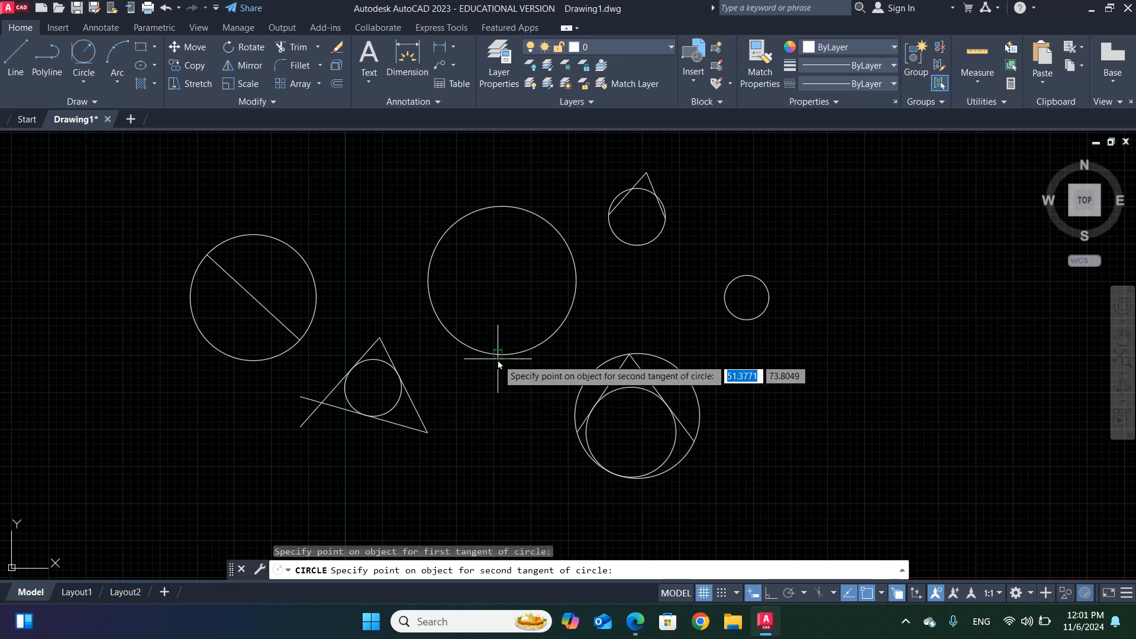
pyautogui.click(576, 414)
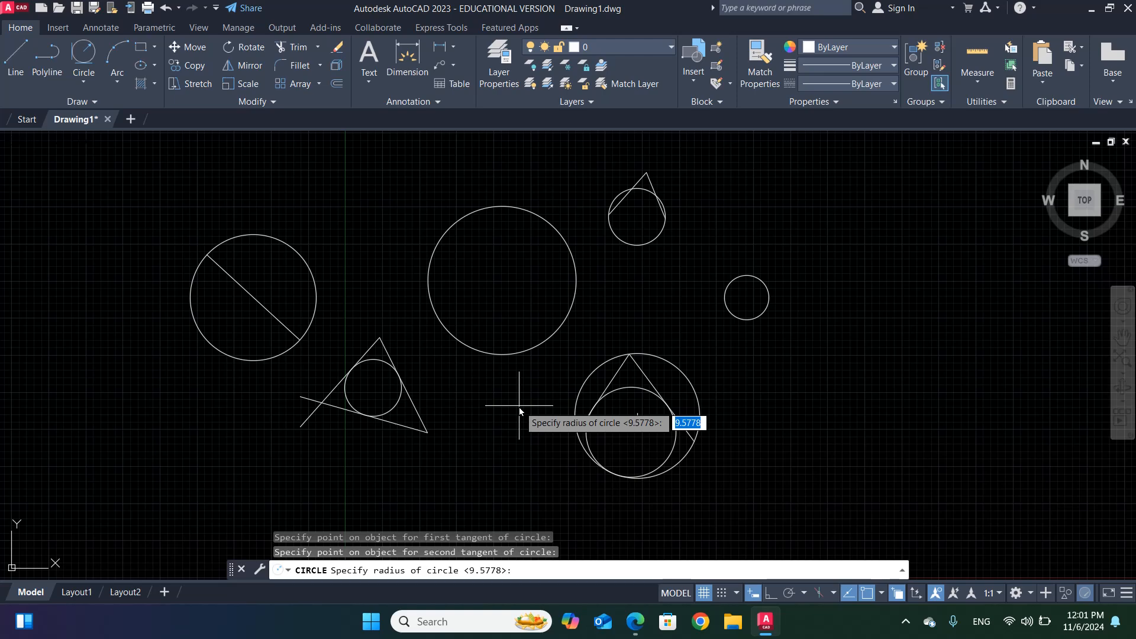
pyautogui.press('Return')
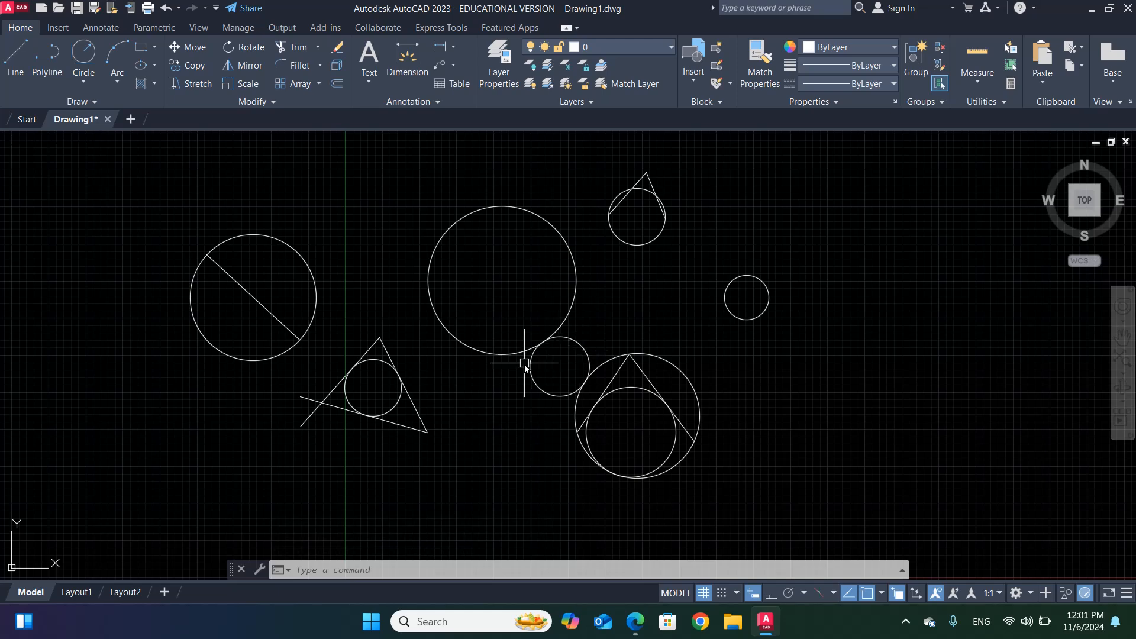
# - Erase all circles and lines from the drawing with a selection window around them
pyautogui.click(337, 47)
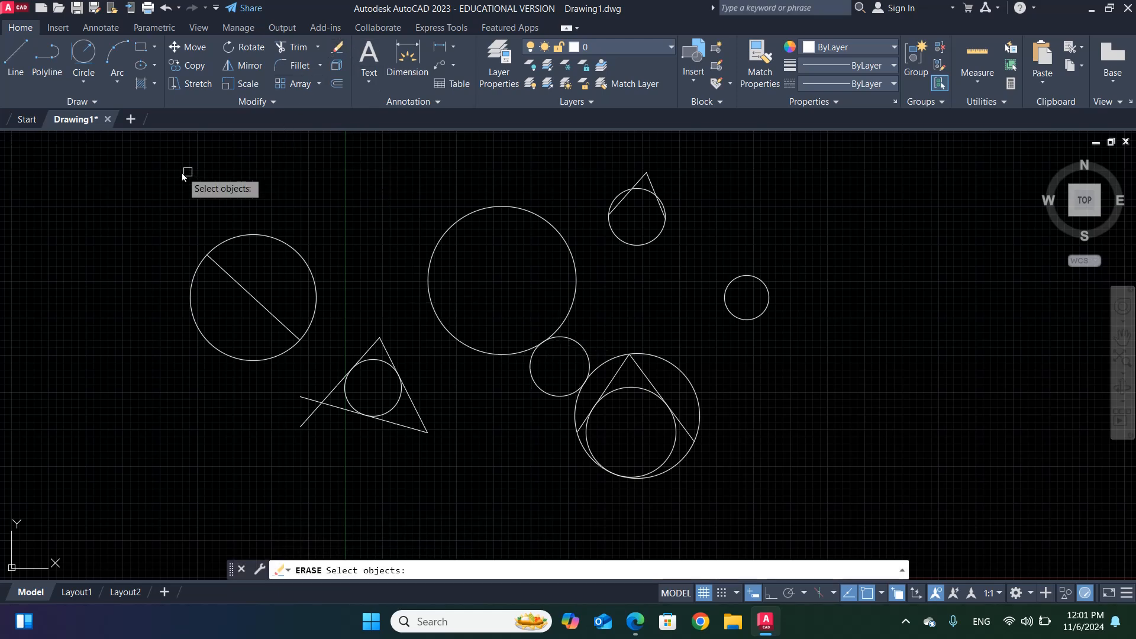
pyautogui.click(133, 154)
pyautogui.click(817, 497)
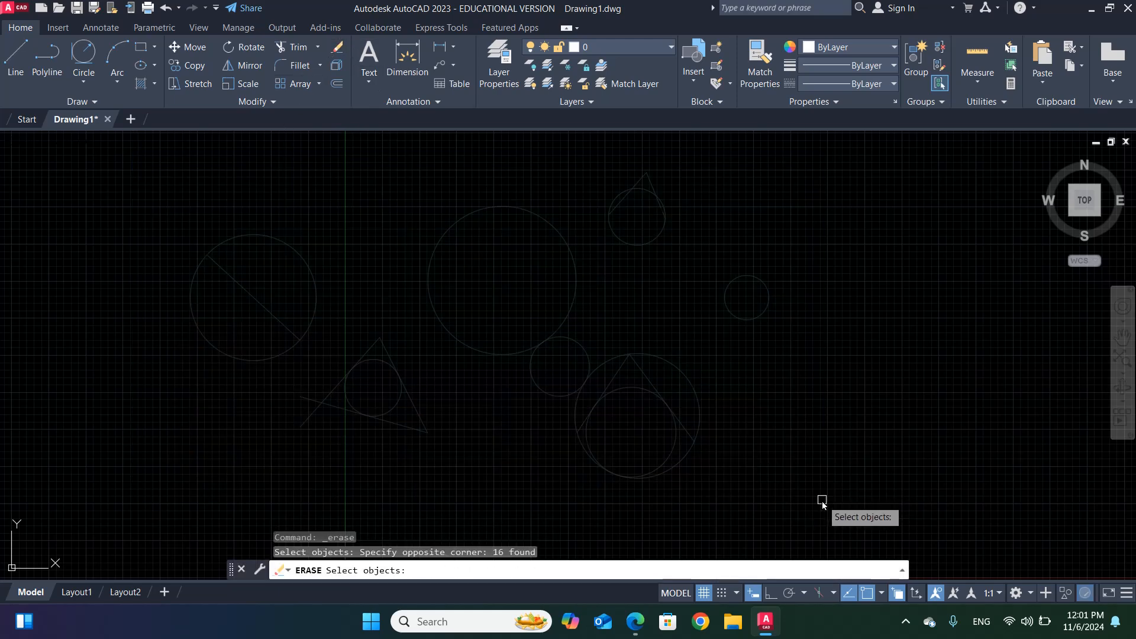
pyautogui.press('Return')
# - Draw two Center, Radius circles side by side, the left one about 20 in radius and the right one about 28
pyautogui.click(81, 73)
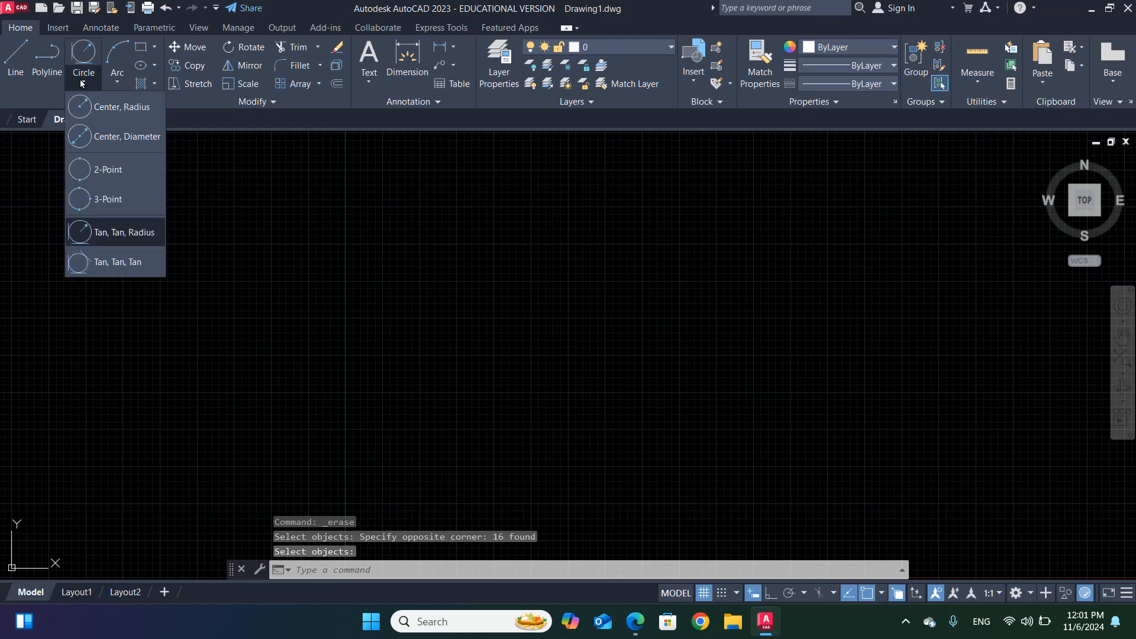
pyautogui.click(94, 105)
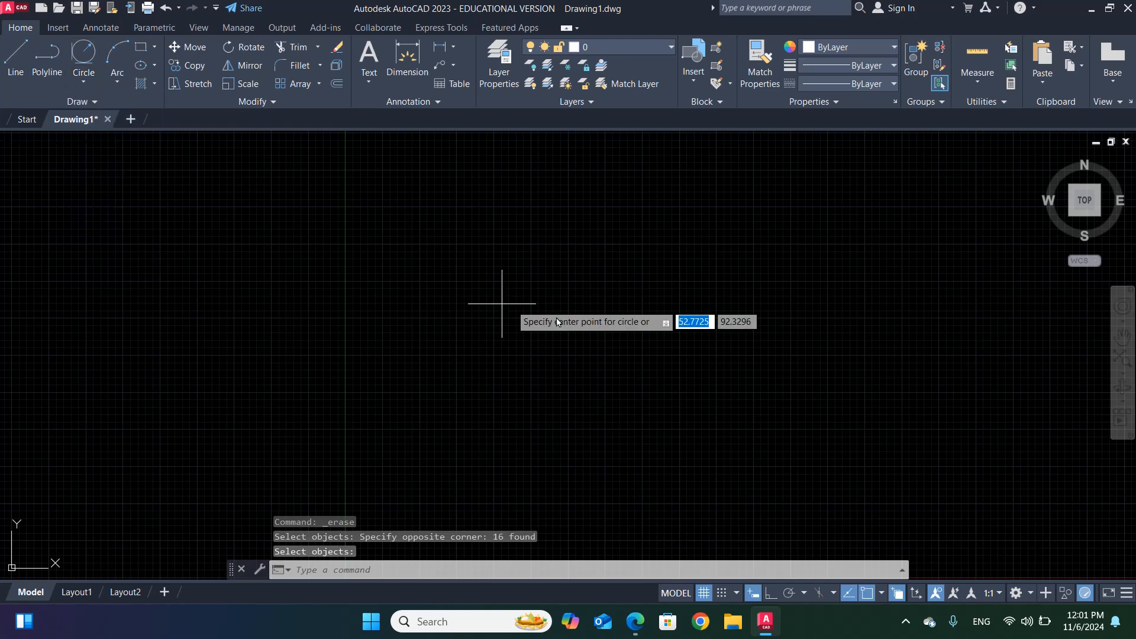
pyautogui.click(500, 306)
pyautogui.click(499, 246)
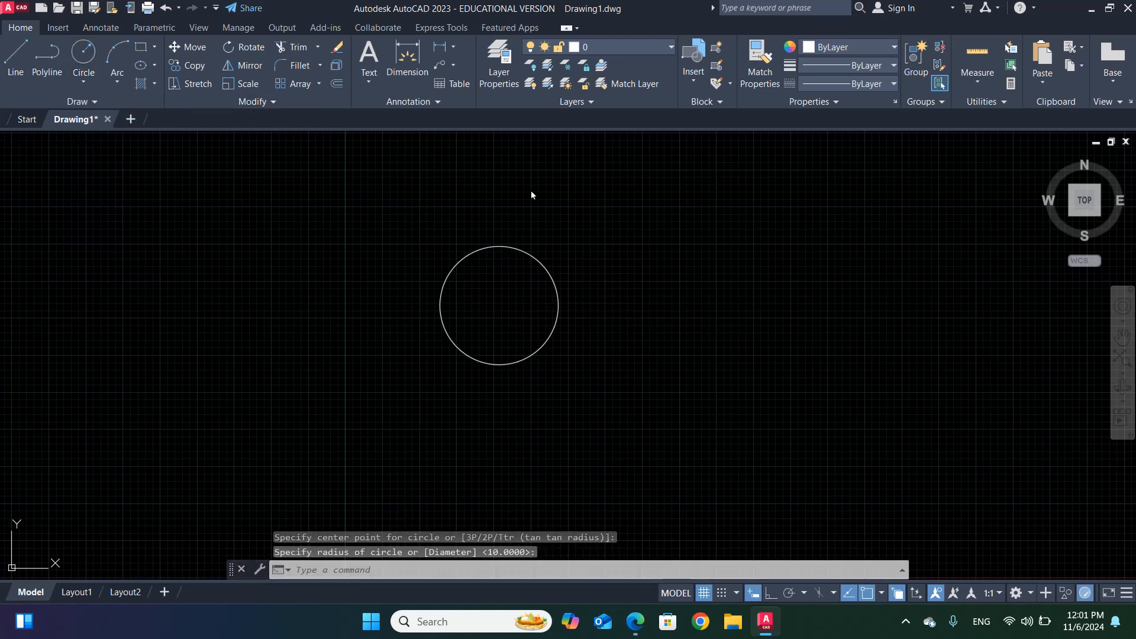
pyautogui.press('Return')
pyautogui.click(709, 335)
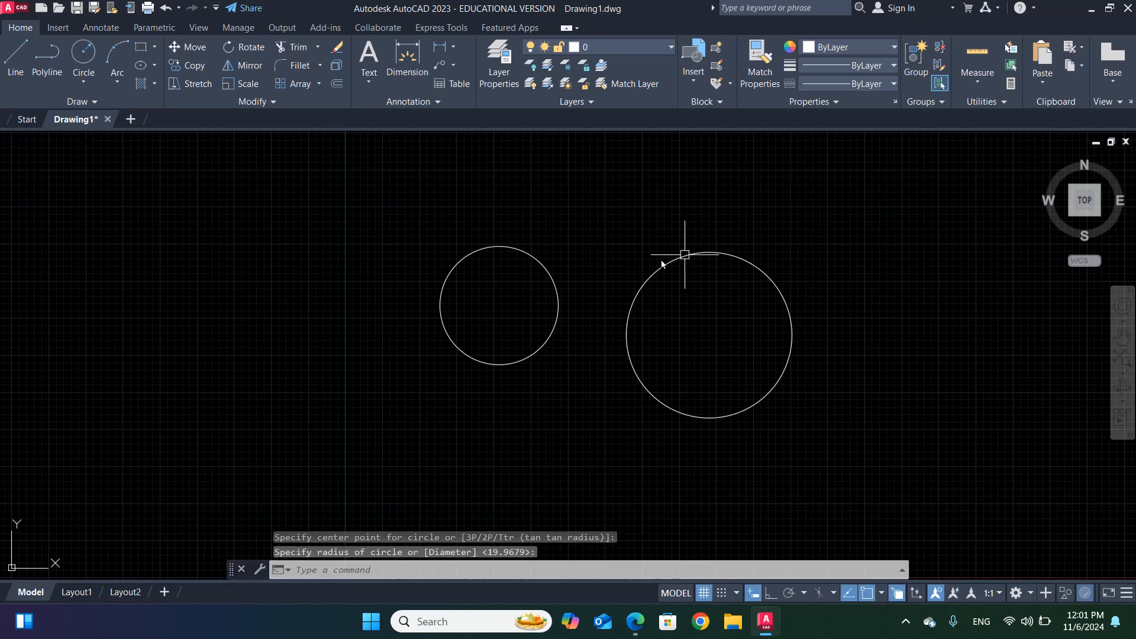
# - Draw a Tan, Tan, Radius circle of radius 100 below the two circles, touching the lower edge of each from outside
pyautogui.click(83, 83)
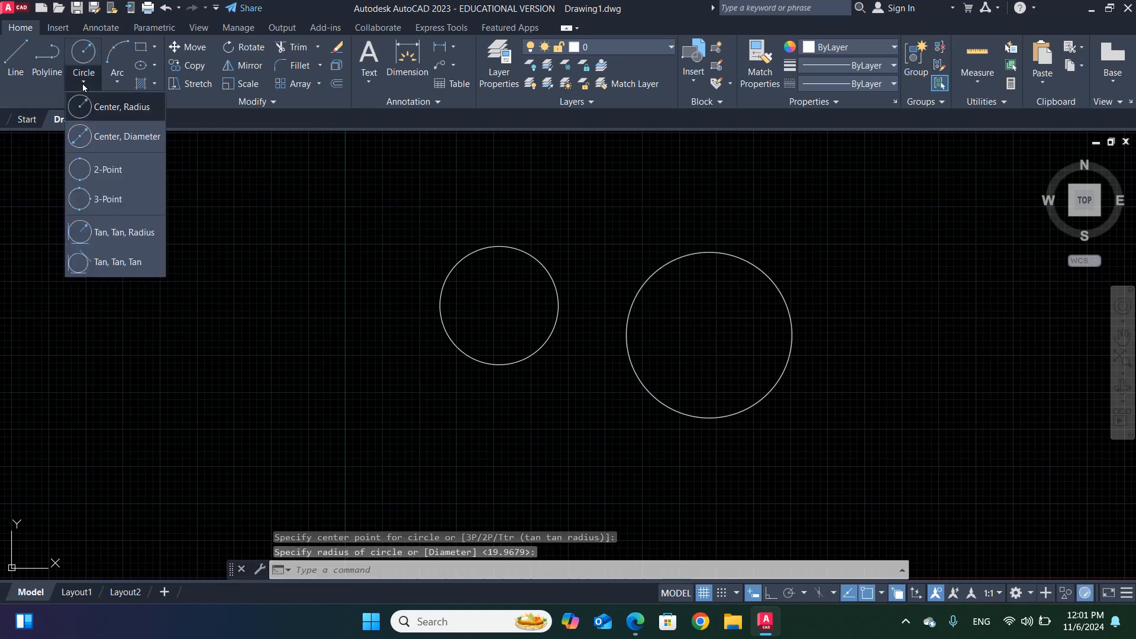
pyautogui.click(83, 233)
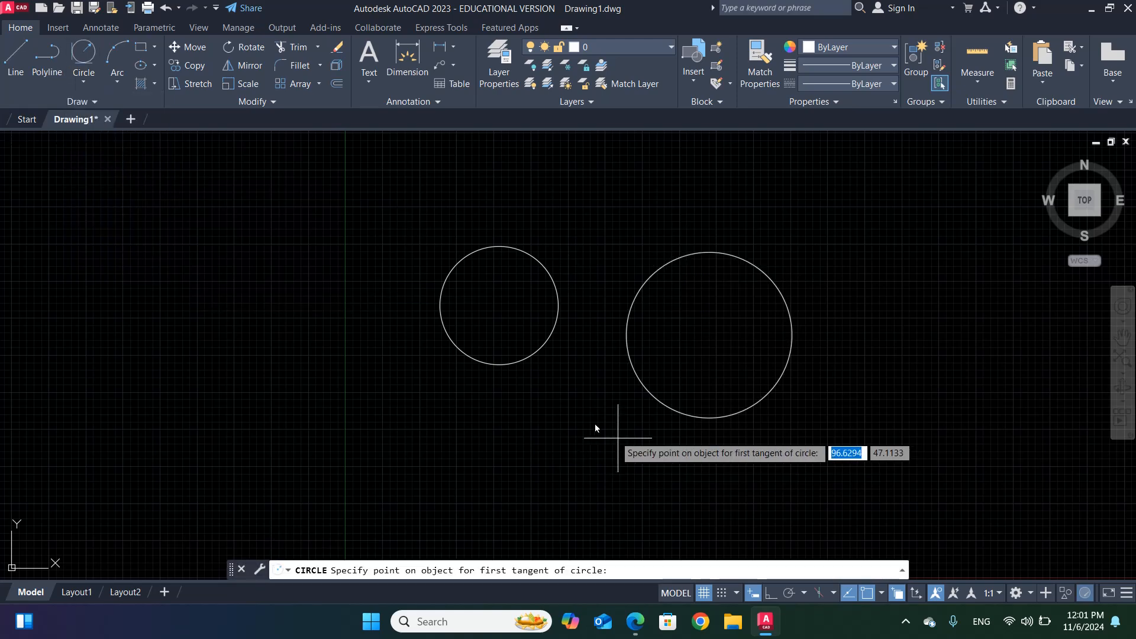
pyautogui.click(526, 358)
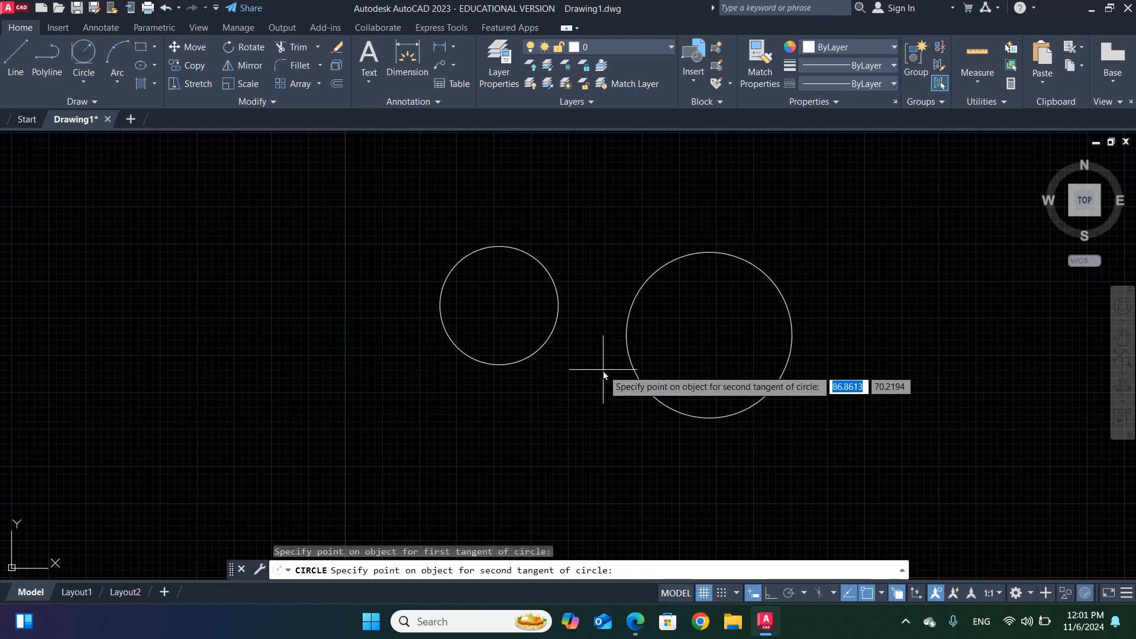
pyautogui.click(623, 365)
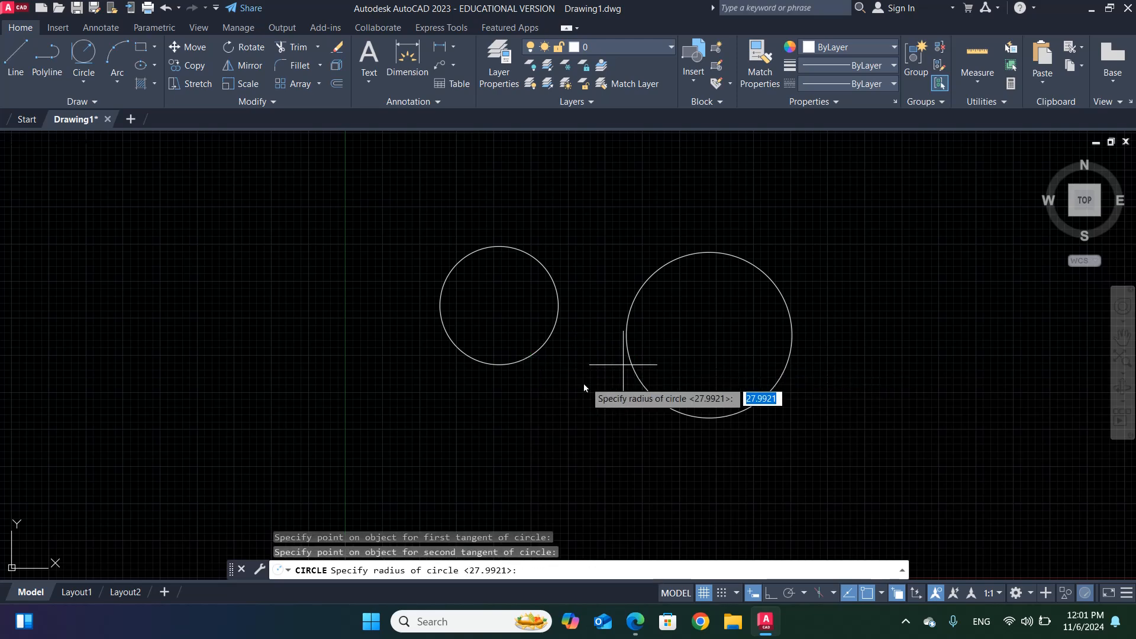
pyautogui.write('100')
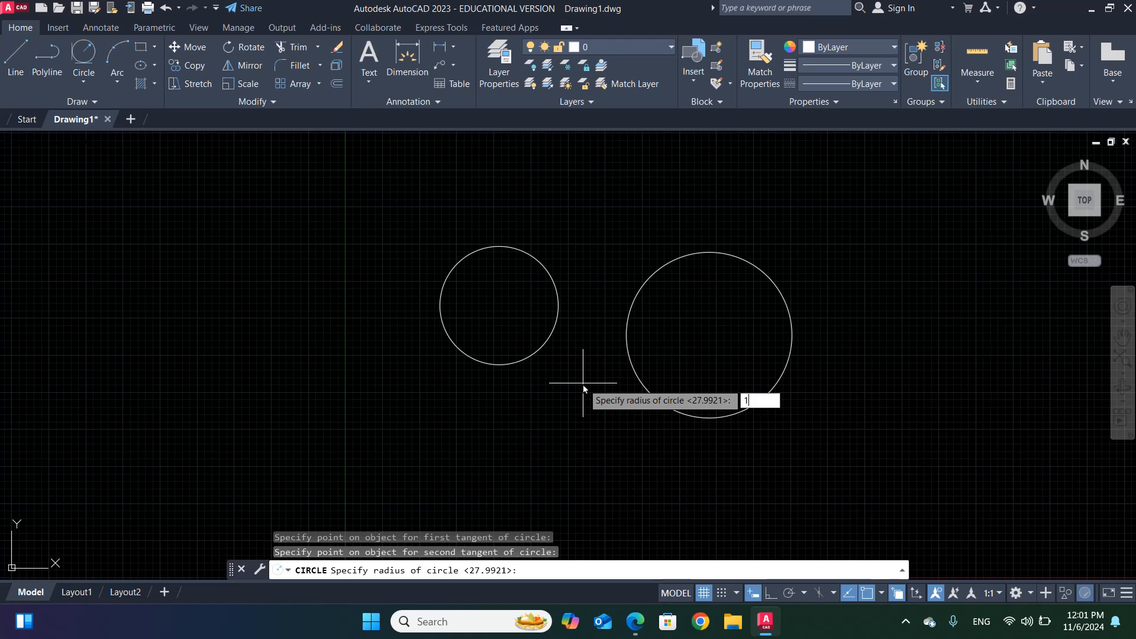
pyautogui.press('Return')
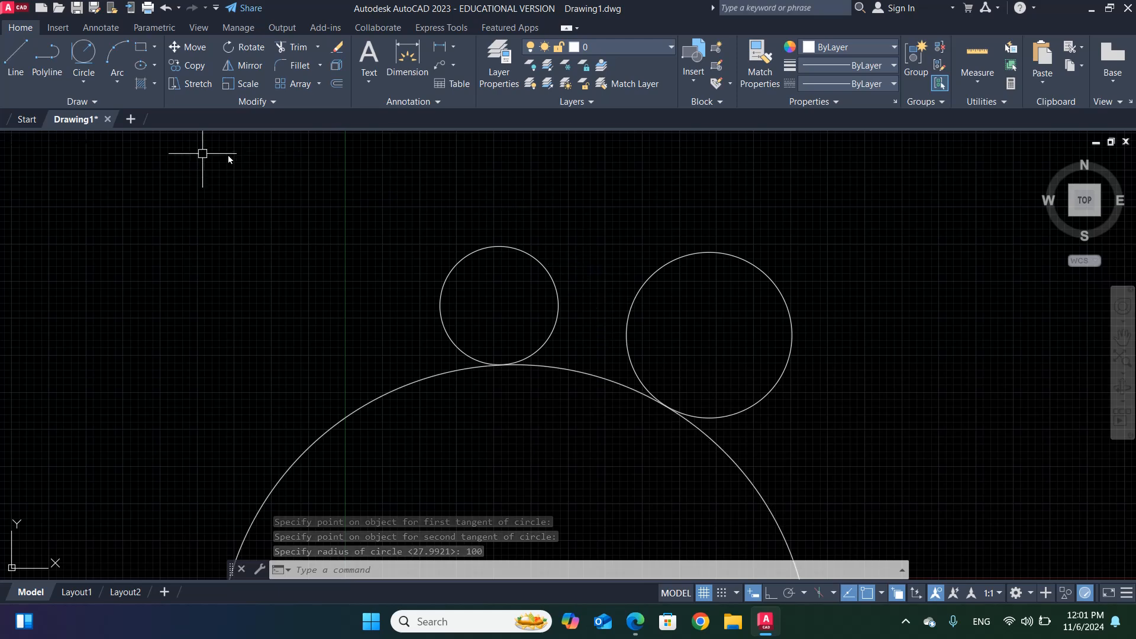
# - Draw a Tan, Tan, Radius circle of radius 100 enclosing both circles, tangent to the left circle's upper-left and the right circle's right side
pyautogui.click(79, 56)
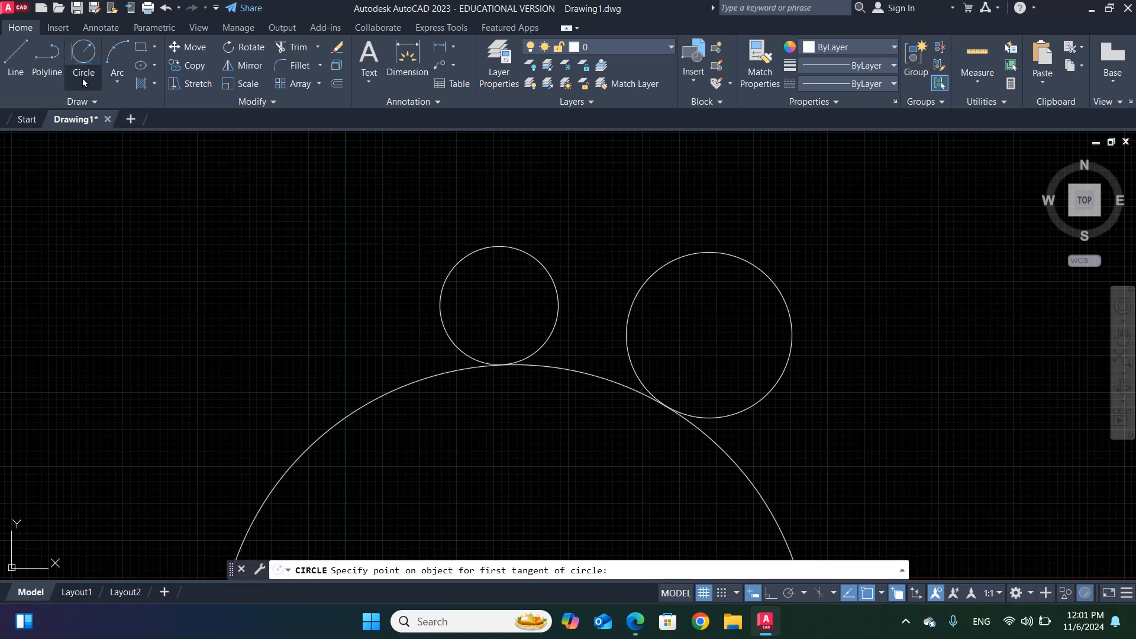
pyautogui.click(83, 83)
pyautogui.click(90, 228)
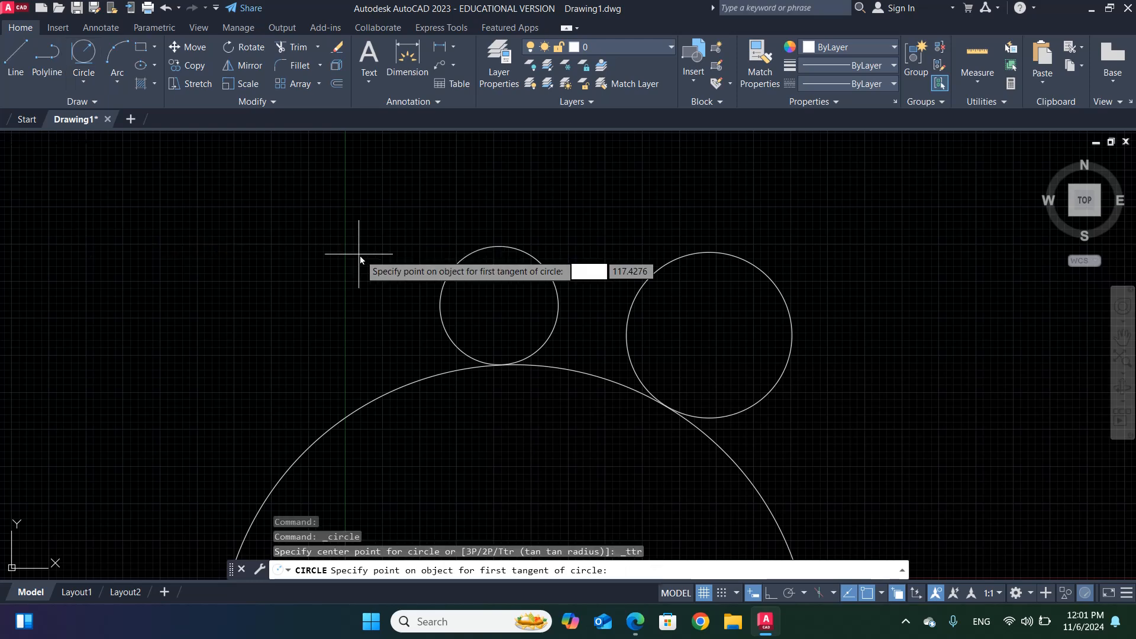
pyautogui.click(445, 271)
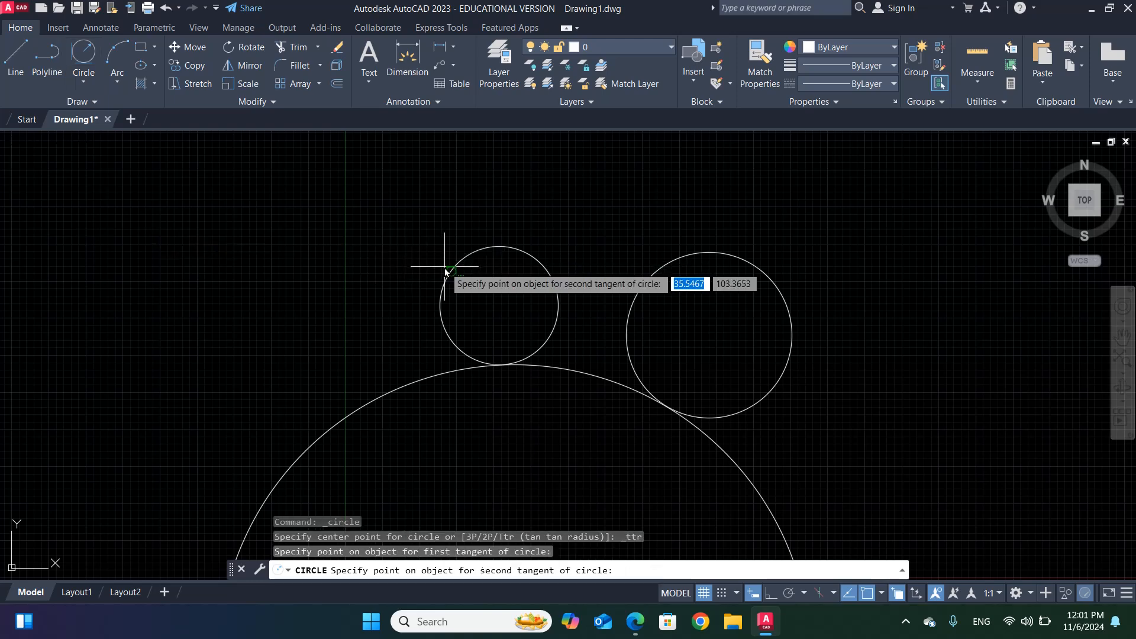
pyautogui.click(792, 342)
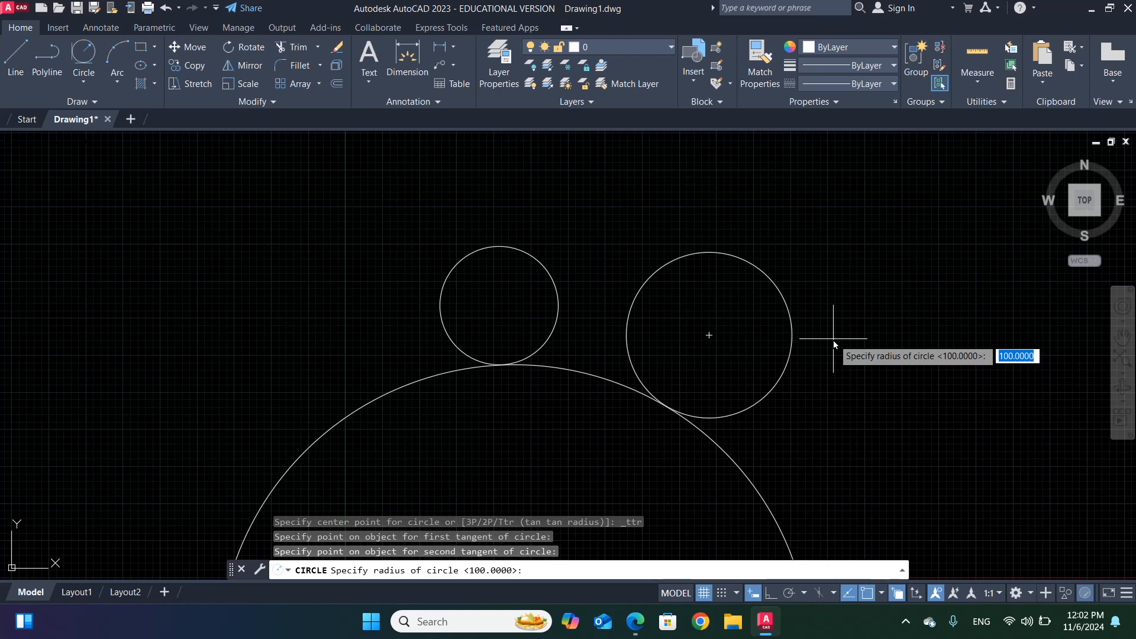
pyautogui.press('Return')
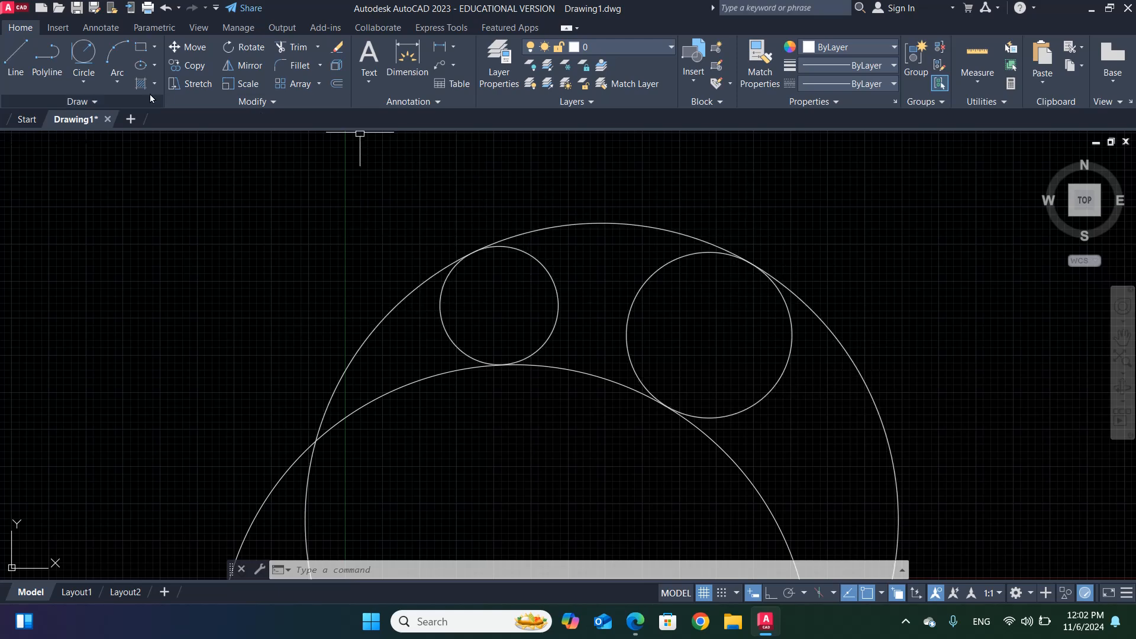
# - Draw another radius 100 Tan, Tan, Radius circle enclosing both circles from above, tangent to the left circle's lower-left and the right circle's lower-right
pyautogui.click(81, 85)
pyautogui.click(84, 226)
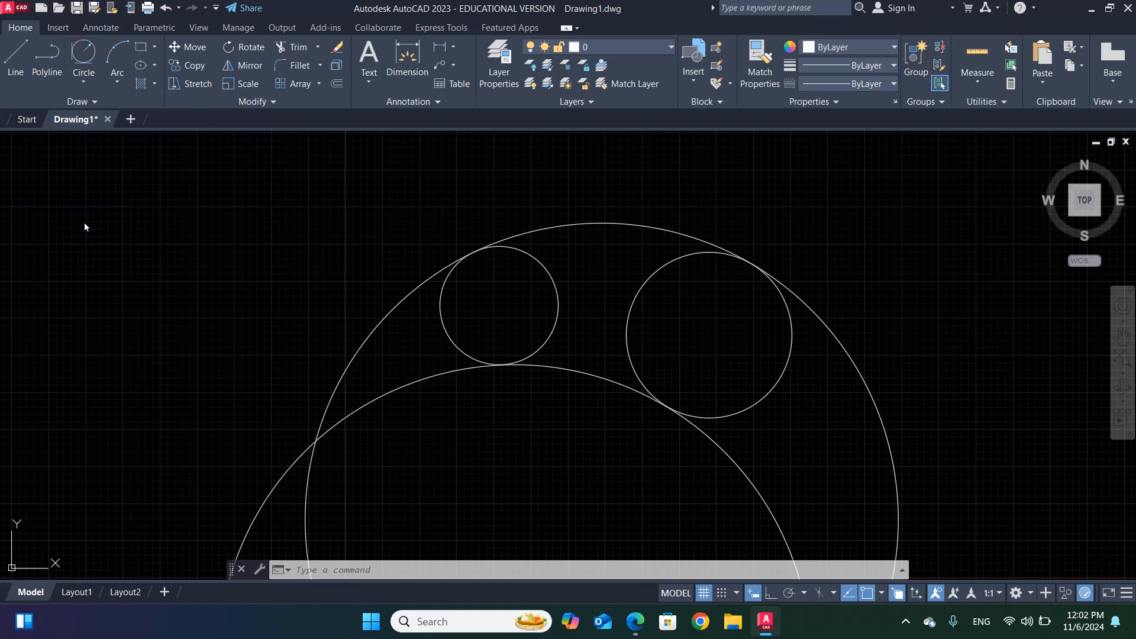
pyautogui.click(438, 322)
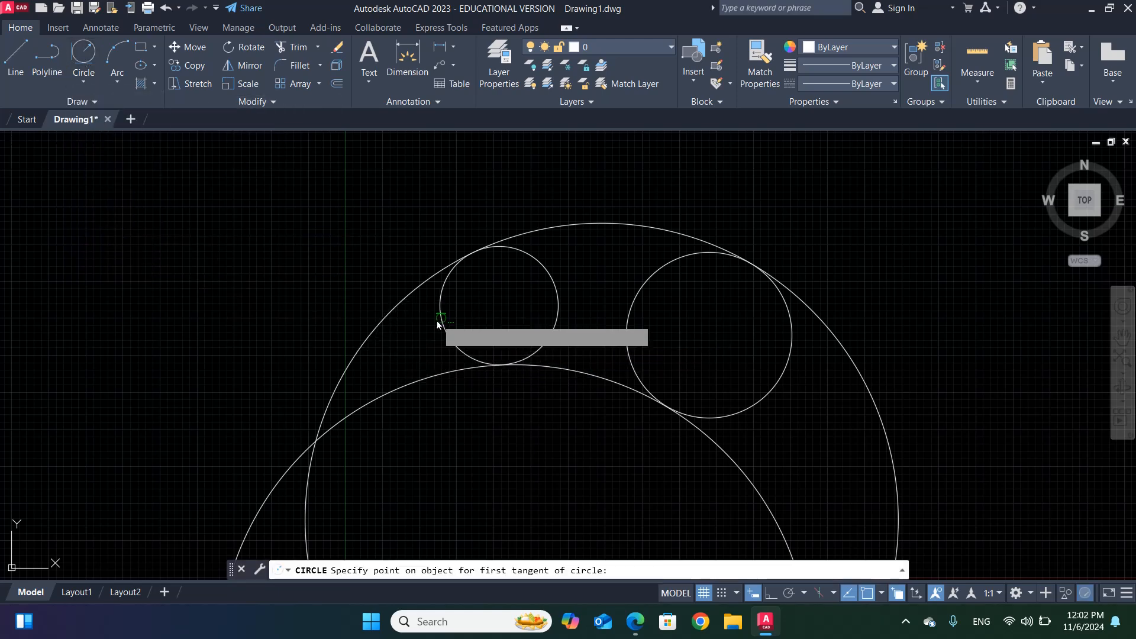
pyautogui.click(786, 381)
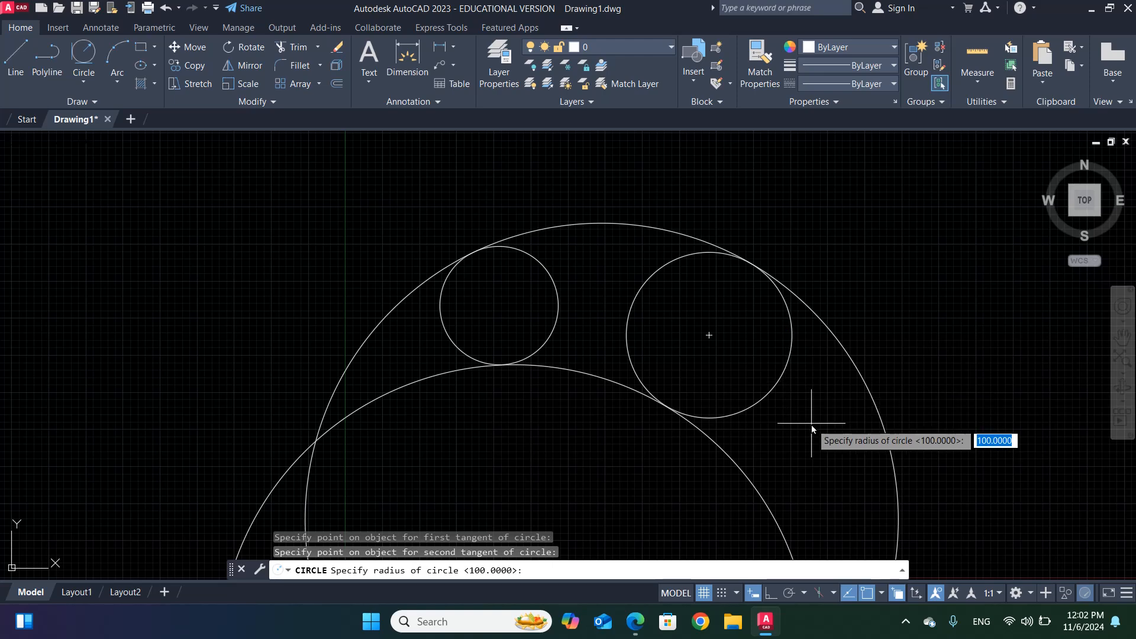
pyautogui.write('100')
pyautogui.press('Return')
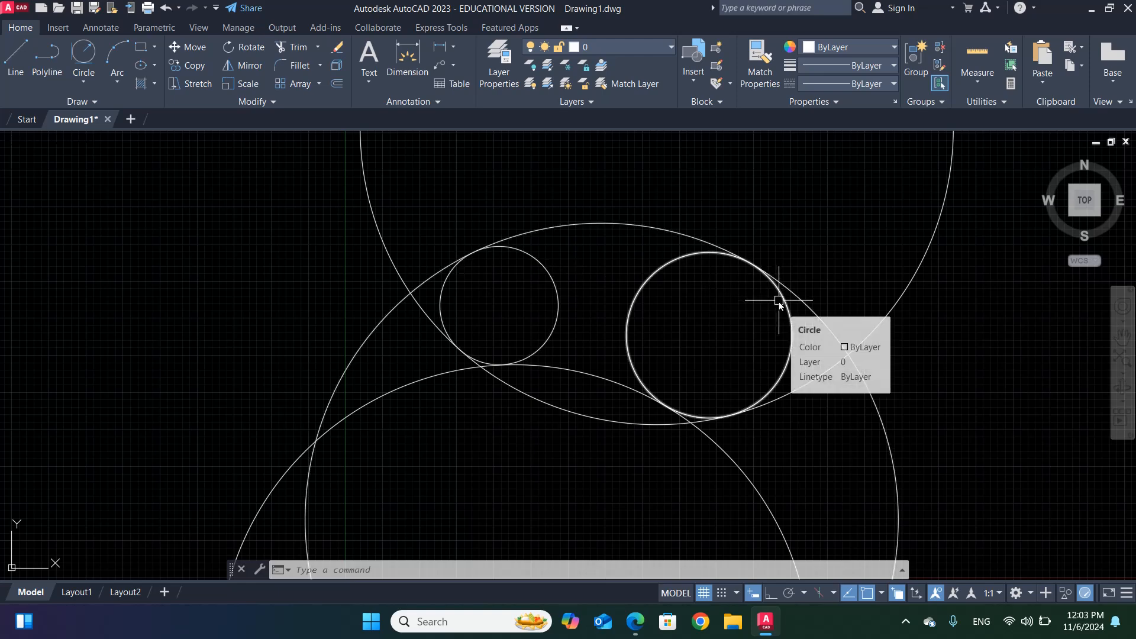
# - Draw two connected line segments forming an inverted V in the empty area left of the circles
pyautogui.click(21, 57)
pyautogui.click(84, 359)
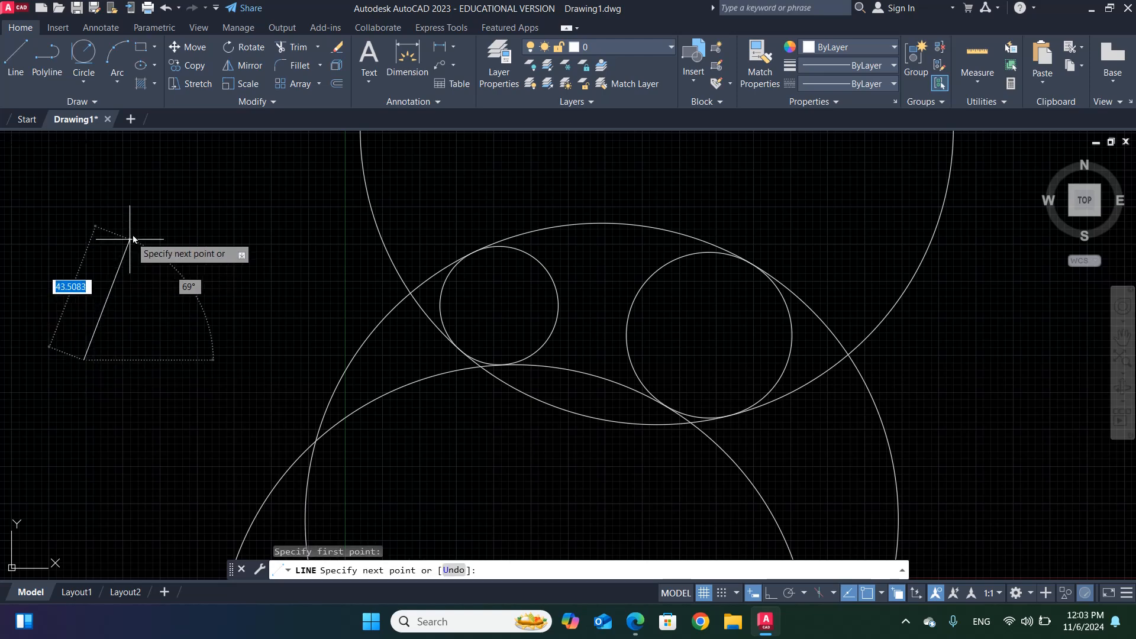
pyautogui.click(167, 174)
pyautogui.click(301, 324)
pyautogui.rightClick(301, 325)
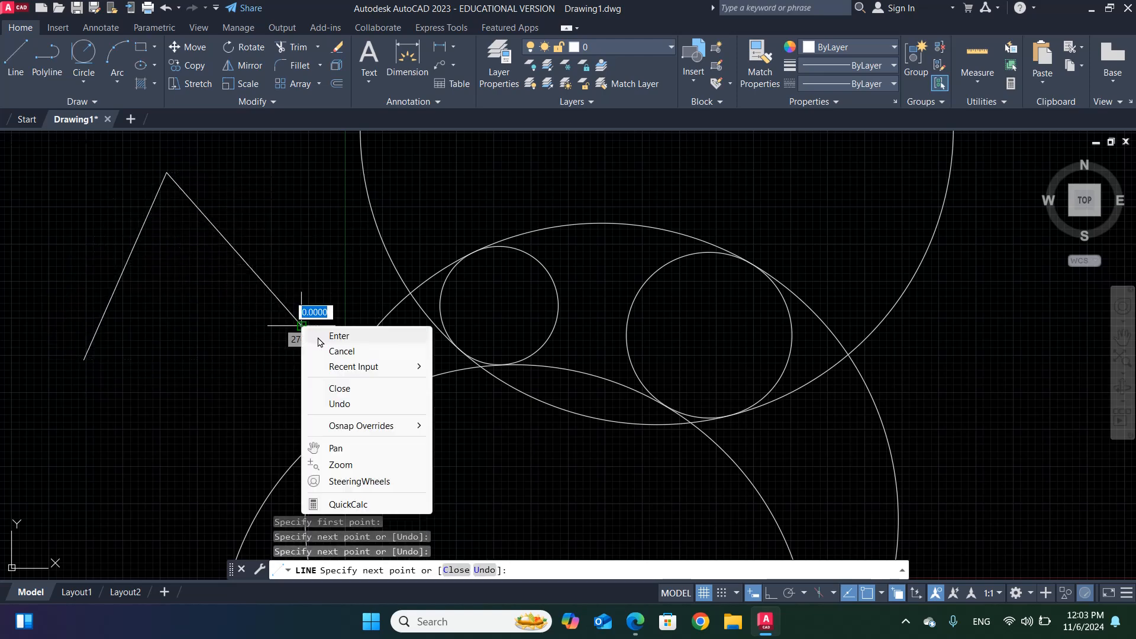
pyautogui.click(324, 331)
# - Draw a Tan, Tan, Radius circle of radius 10 inside the inverted V, tangent to both of its lines
pyautogui.click(83, 82)
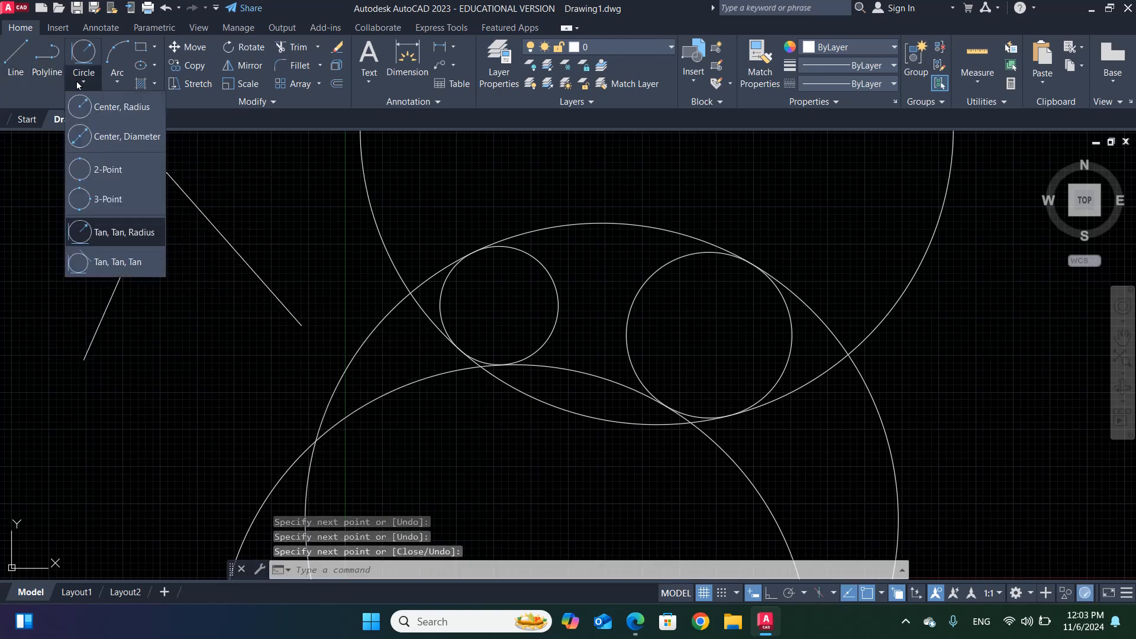
pyautogui.click(90, 232)
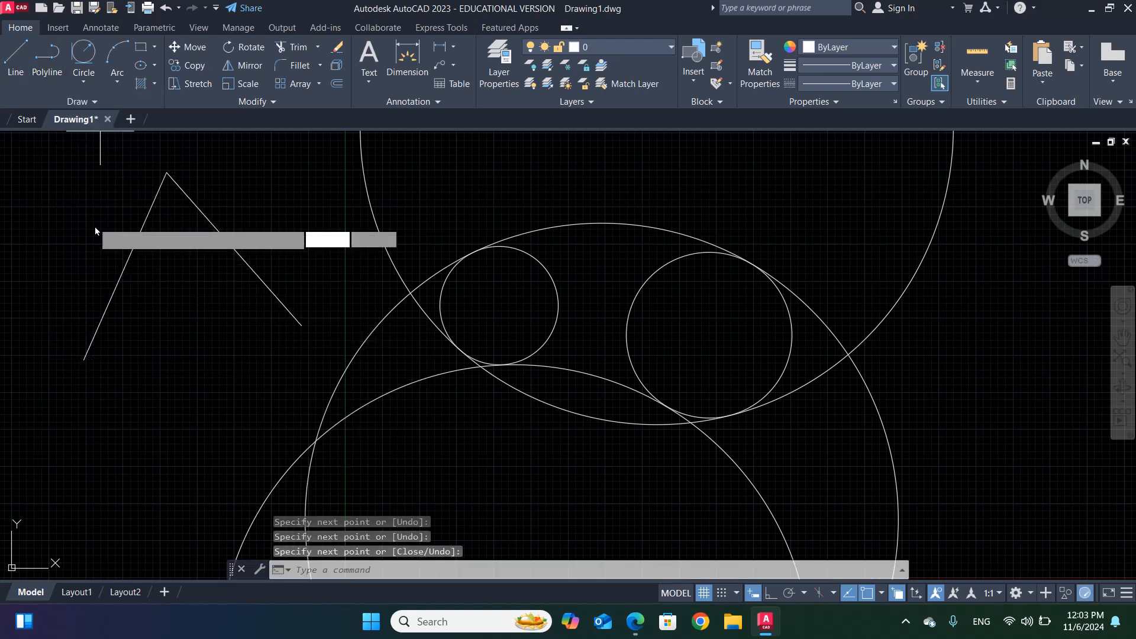
pyautogui.click(131, 249)
pyautogui.click(213, 226)
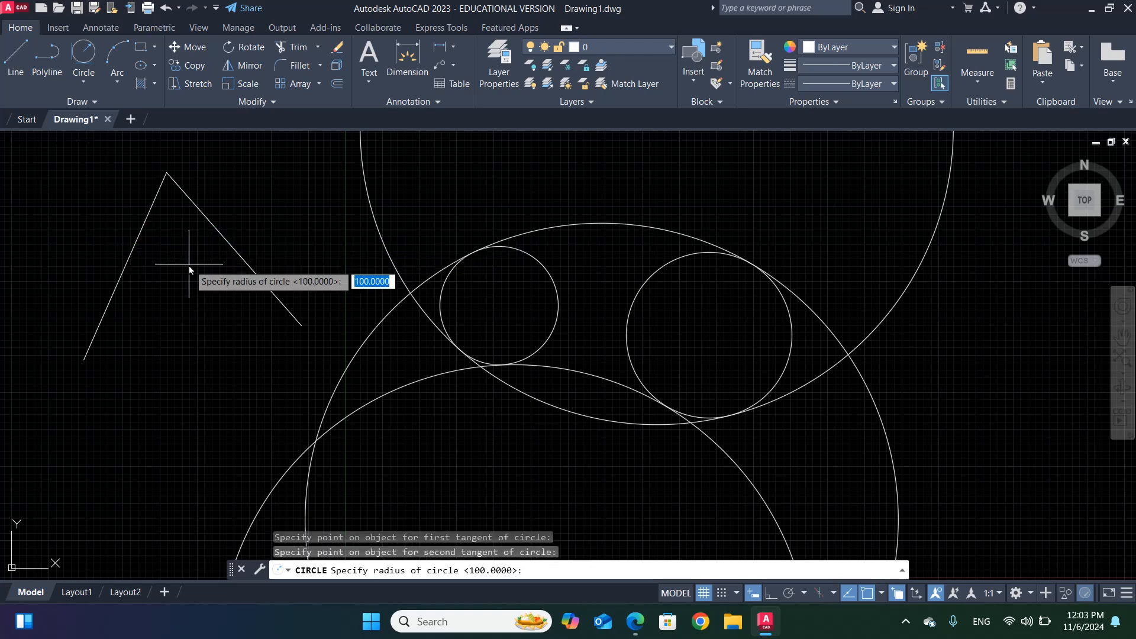
pyautogui.write('10')
pyautogui.press('Return')
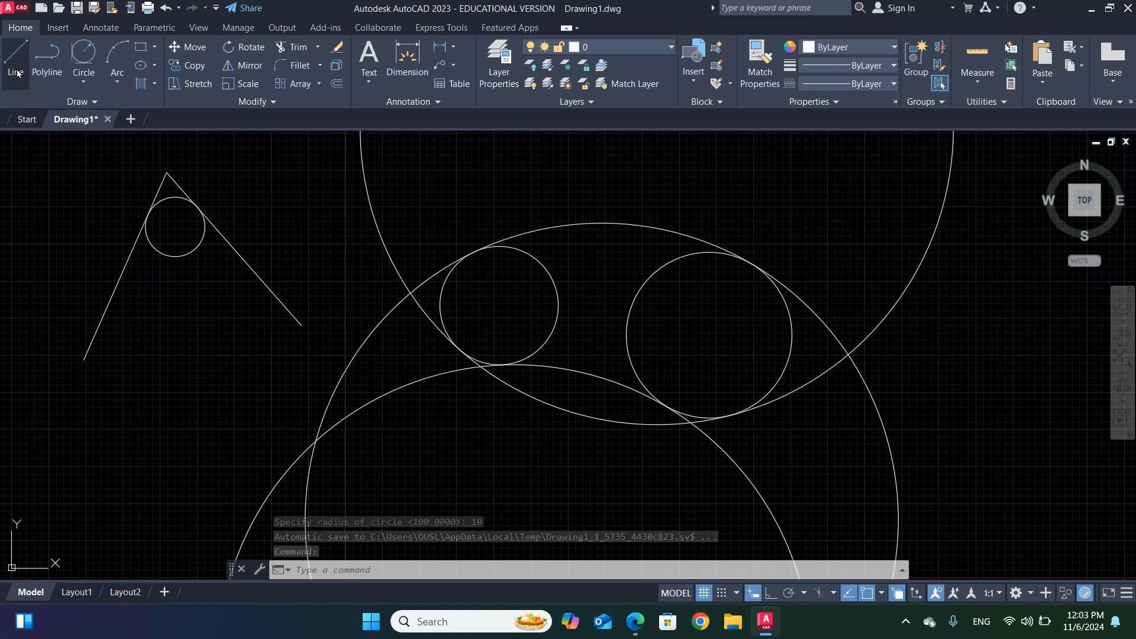
# - Draw a Tan, Tan, Radius circle of radius 5 tangent to the inverted V's left line and the circle inside it
pyautogui.click(77, 87)
pyautogui.click(101, 232)
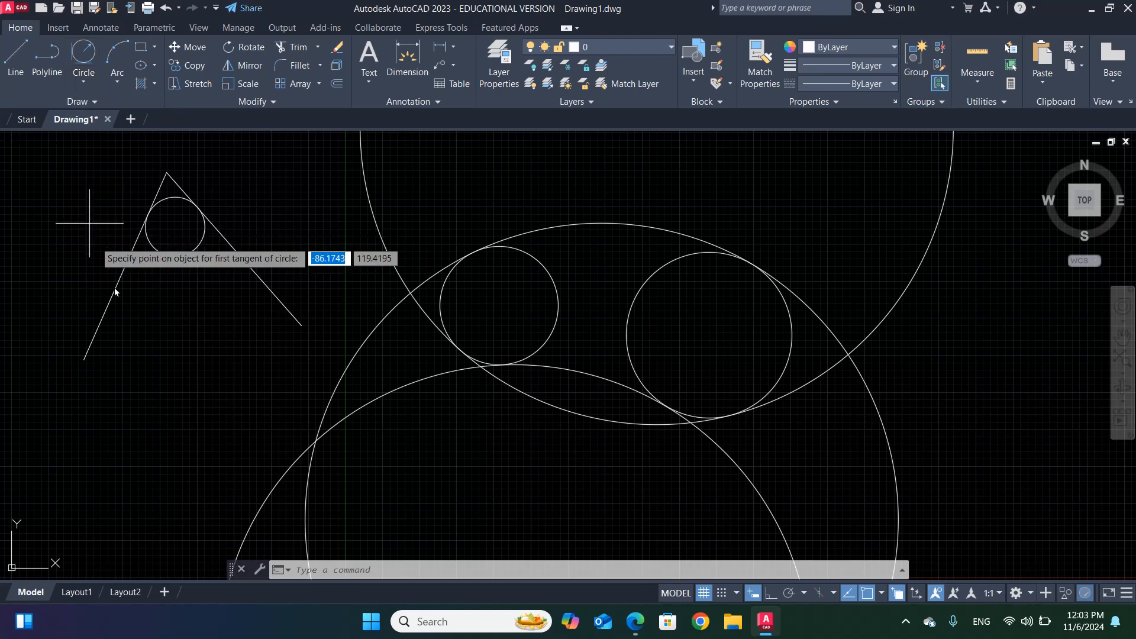
pyautogui.click(121, 282)
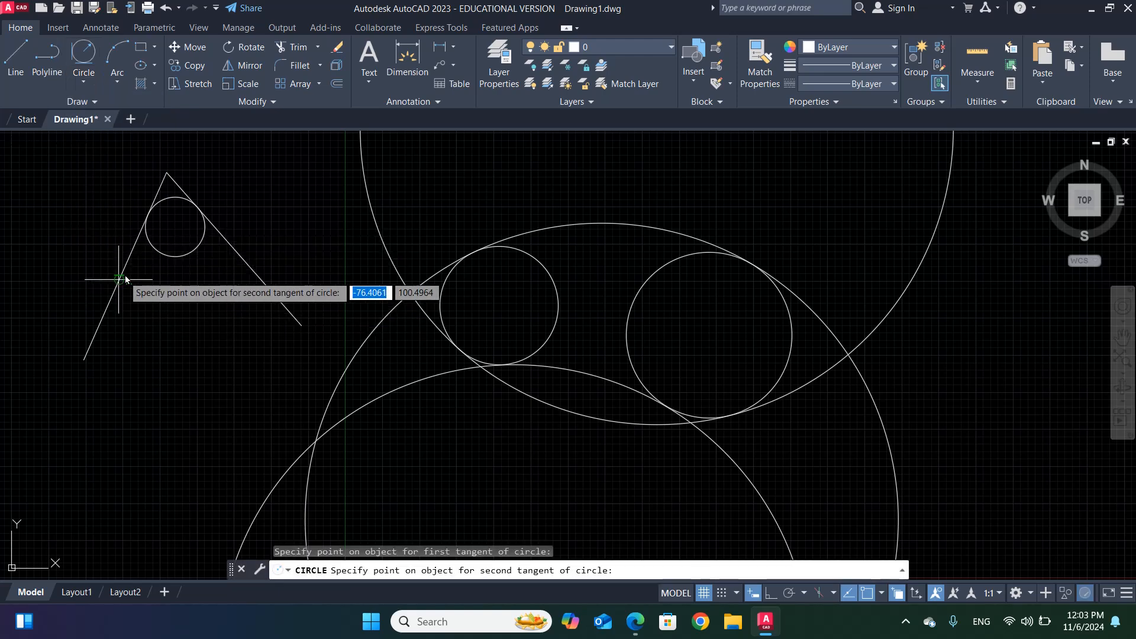
pyautogui.click(151, 255)
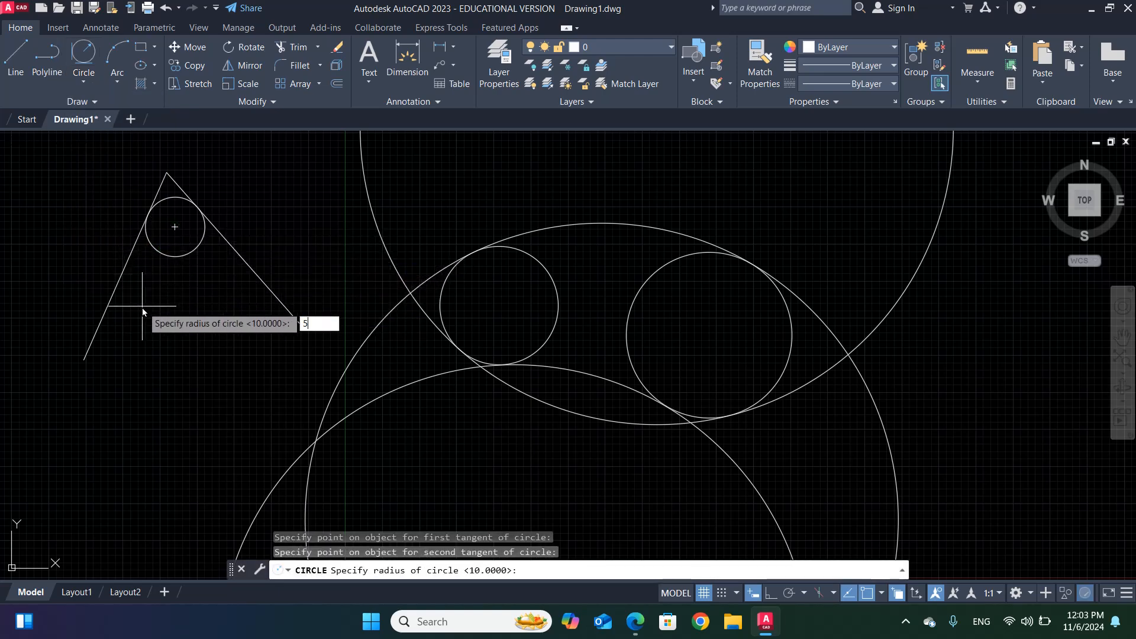
pyautogui.press('Return')
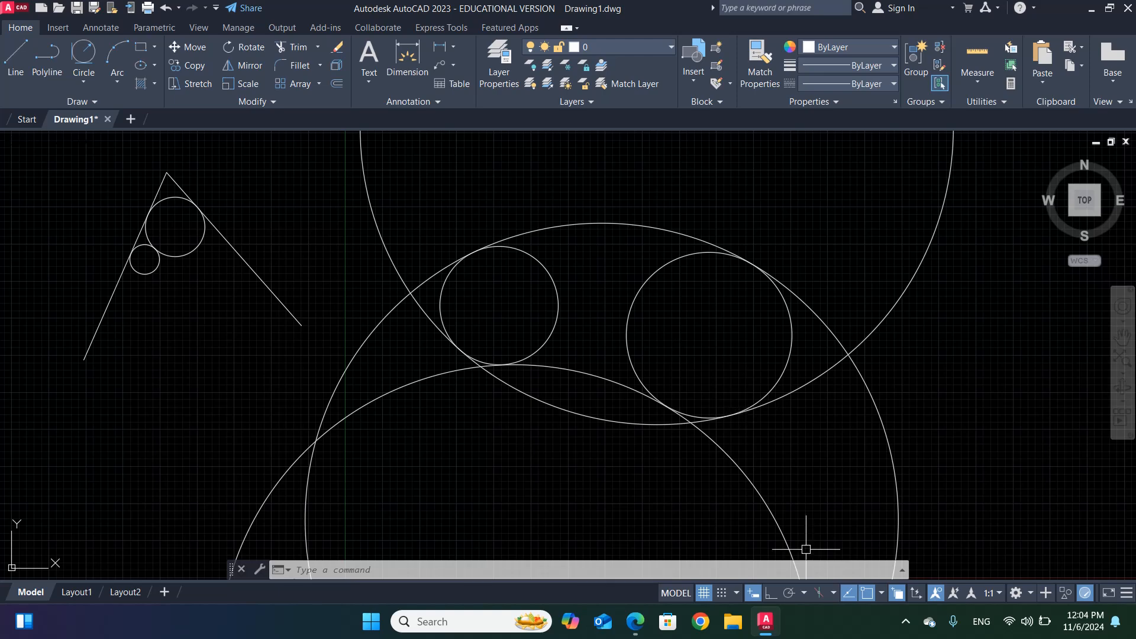
# - Switch to Microsoft Edge and open the wmwimal.com home page
pyautogui.click(636, 621)
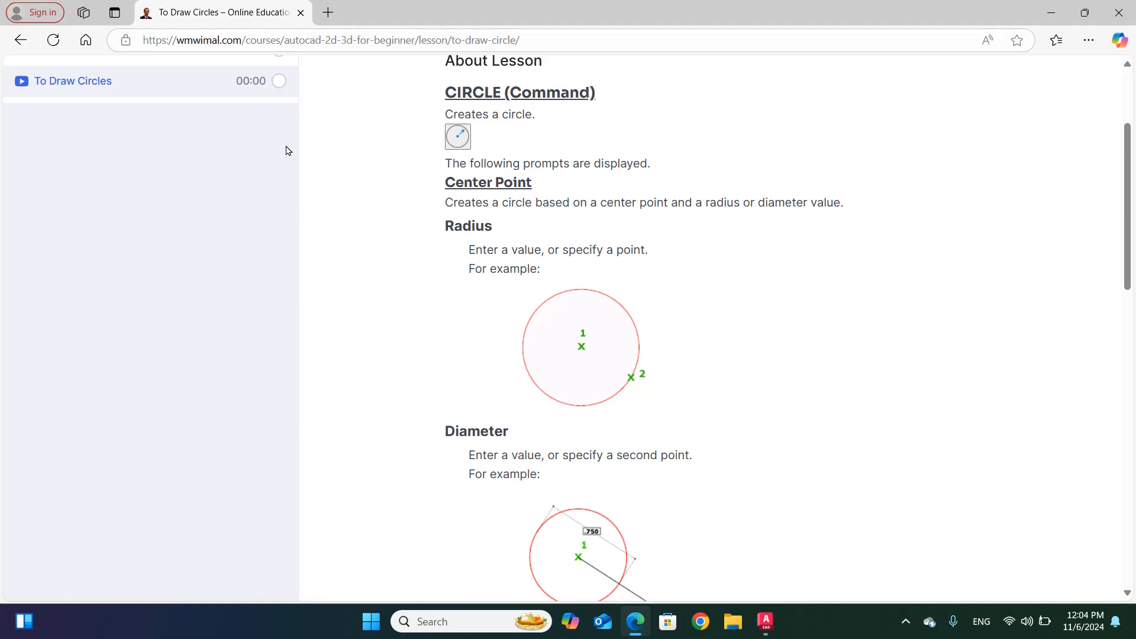
pyautogui.click(242, 41)
pyautogui.write('w')
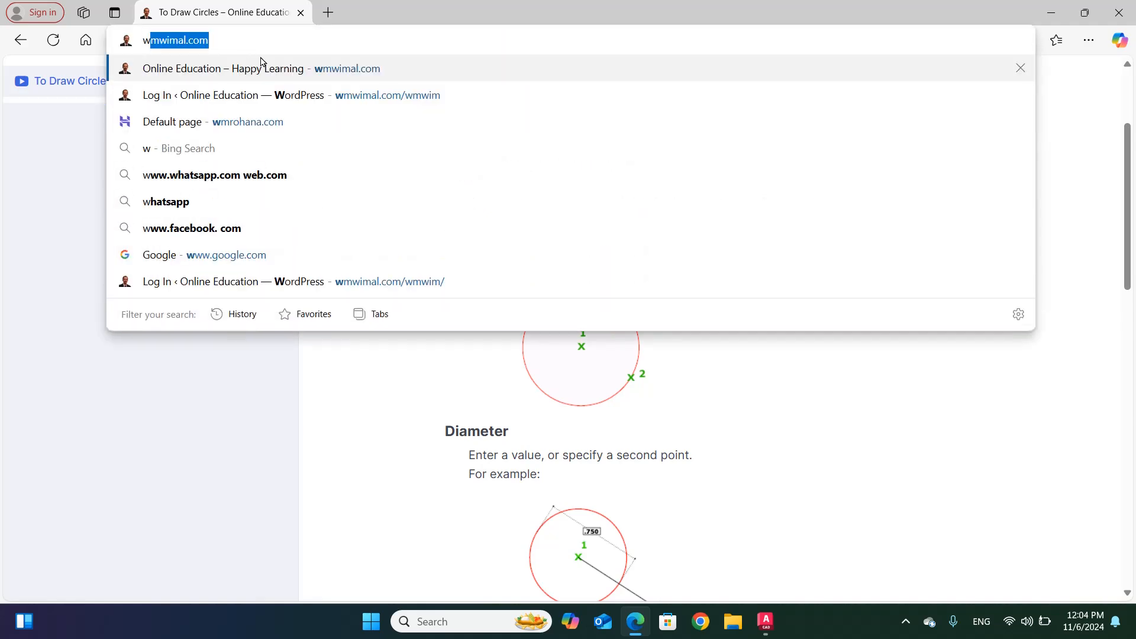
pyautogui.click(265, 64)
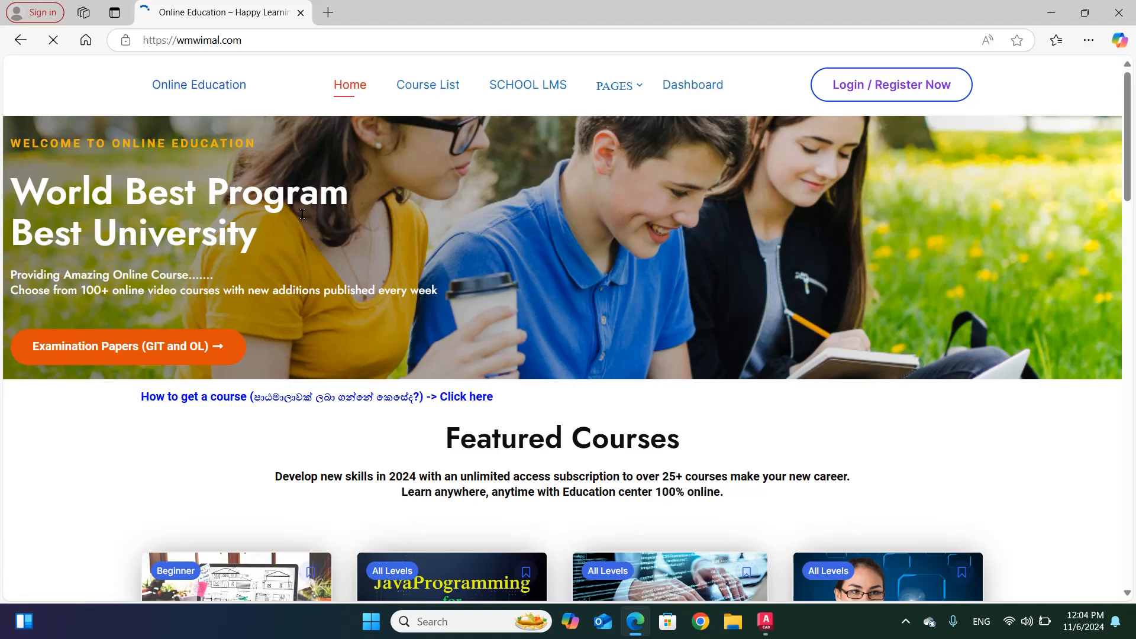
# - Find and open the "AutoCAD 2D and House Plan (from beginner to advanced)" course among the featured courses
pyautogui.scroll(-4, 302, 219)
pyautogui.scroll(-15, 302, 218)
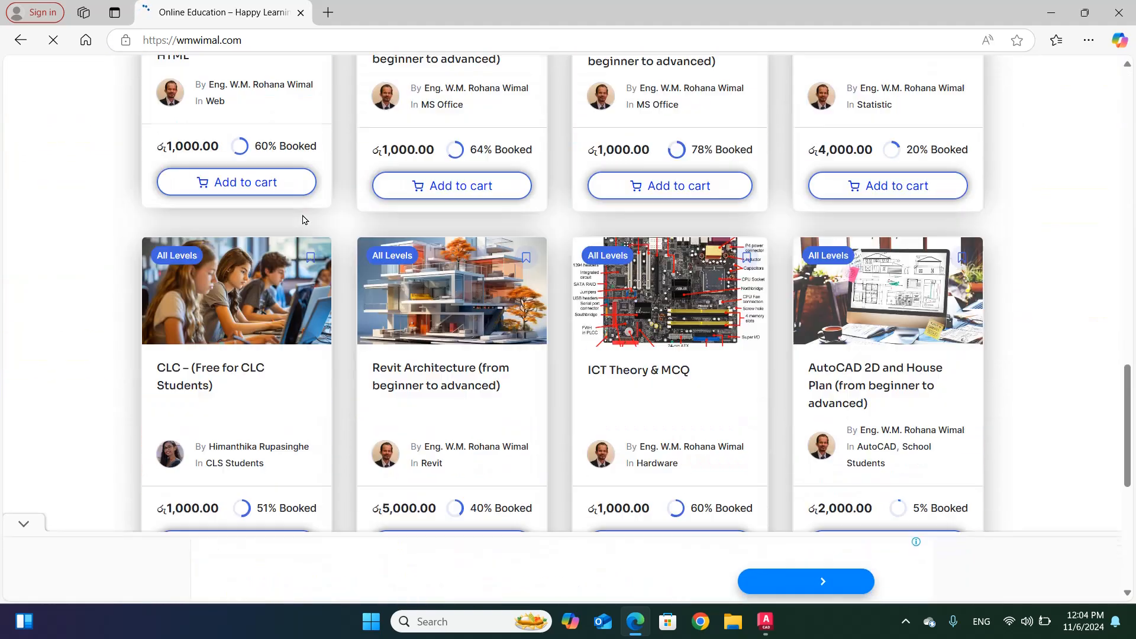
pyautogui.scroll(-1, 656, 307)
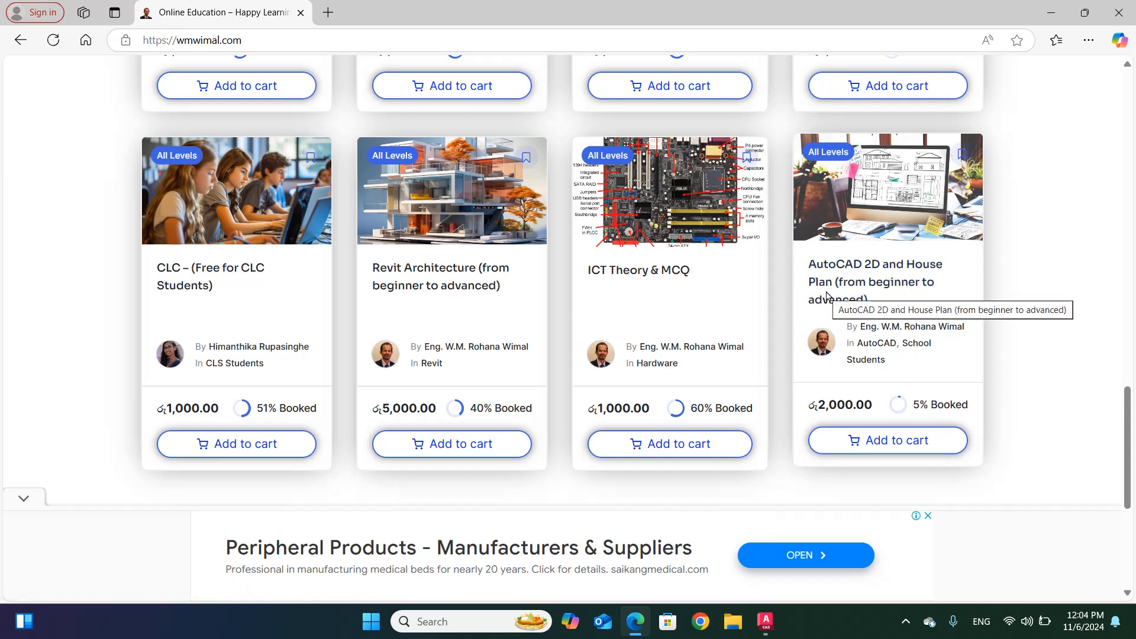
pyautogui.click(856, 284)
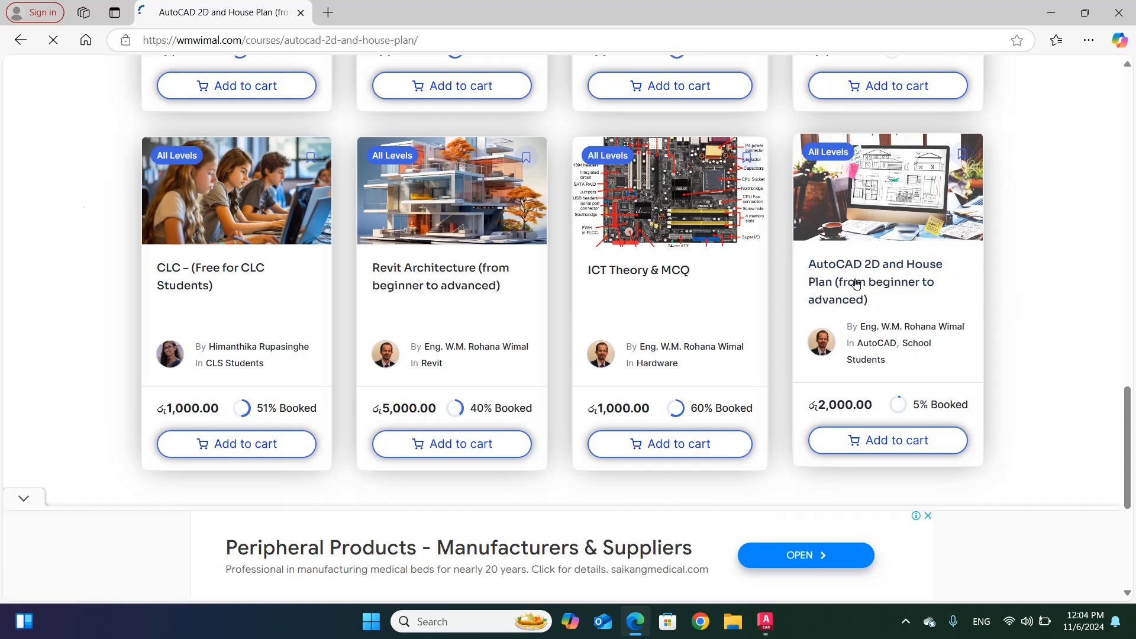
# - Expand the full About Course description and examine its sample project drawings and the commands covered in Project 01
pyautogui.scroll(-3, 629, 270)
pyautogui.scroll(-6, 628, 270)
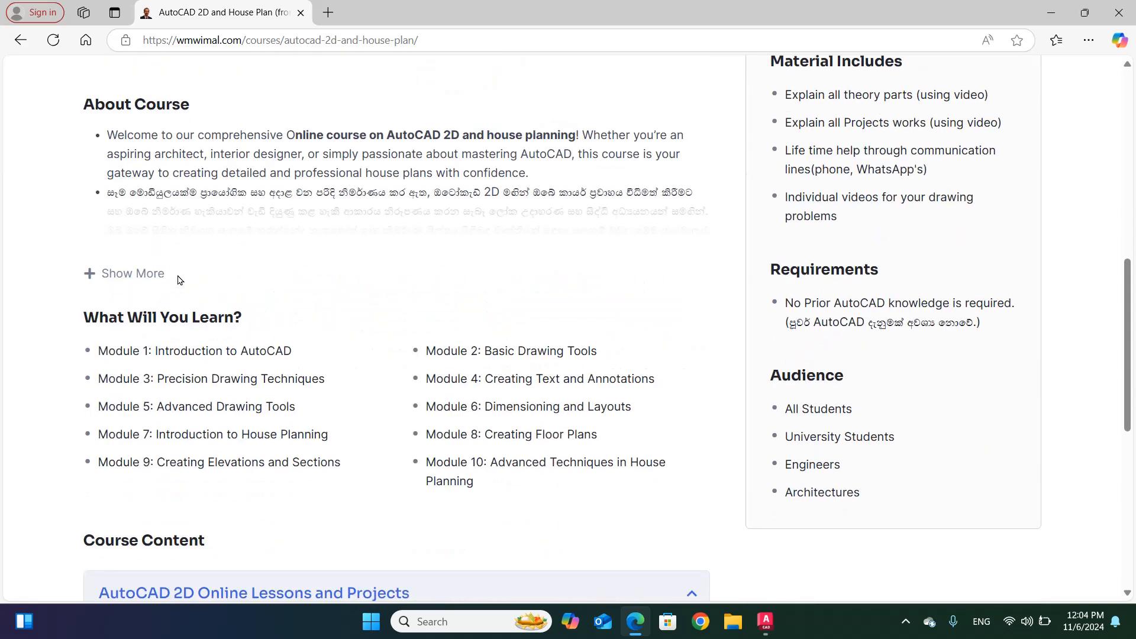
pyautogui.click(100, 272)
pyautogui.scroll(-2, 253, 240)
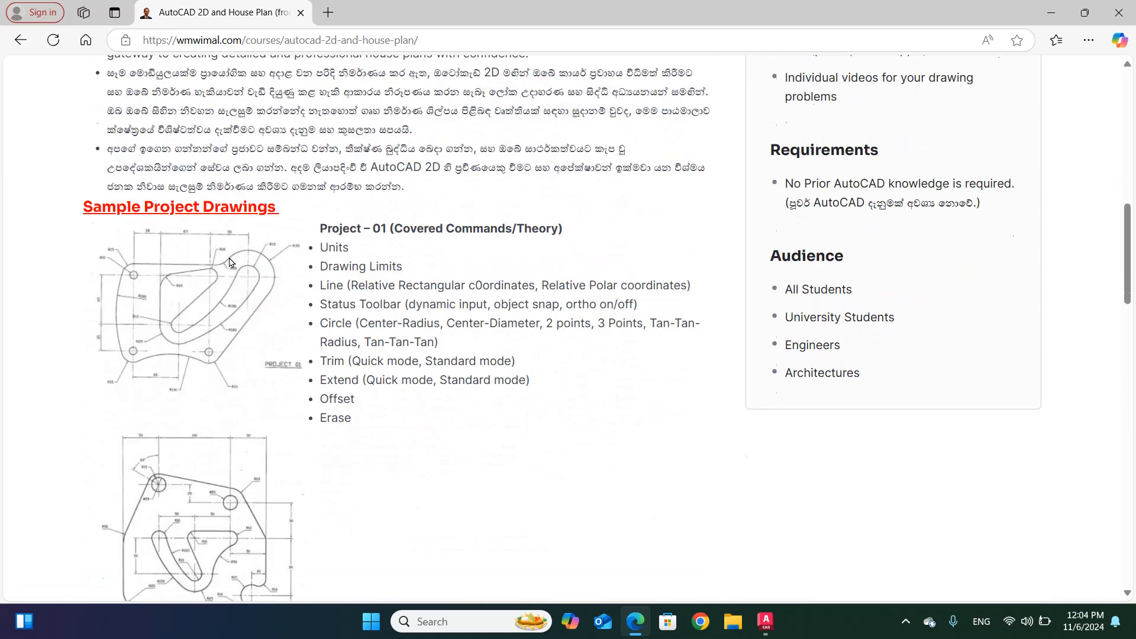
pyautogui.scroll(-10, 163, 325)
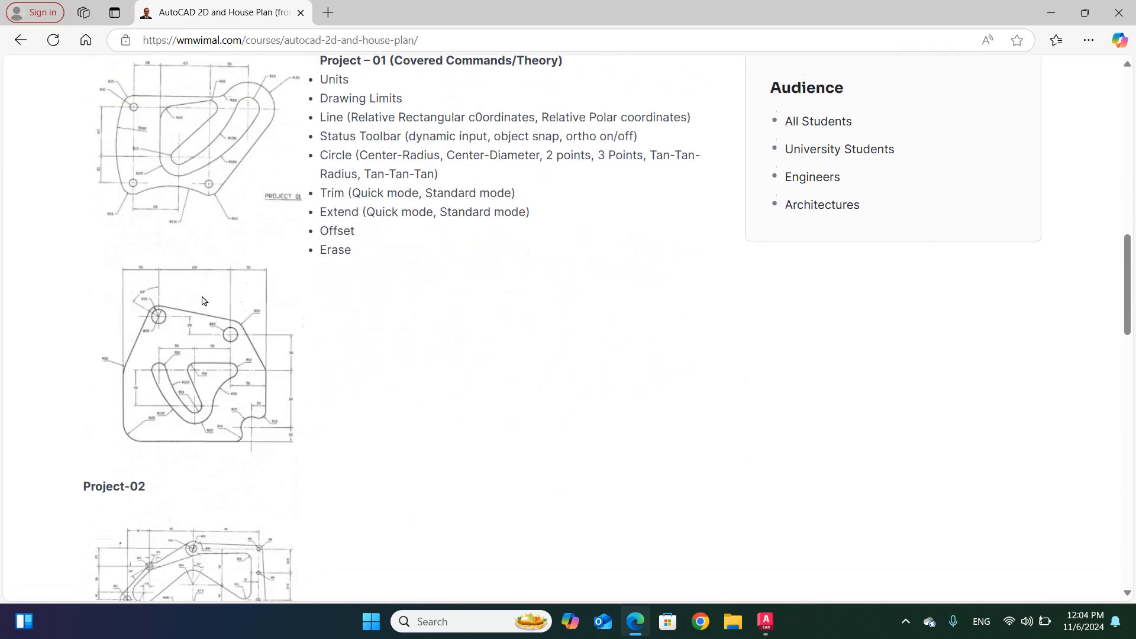
pyautogui.scroll(-3, 203, 301)
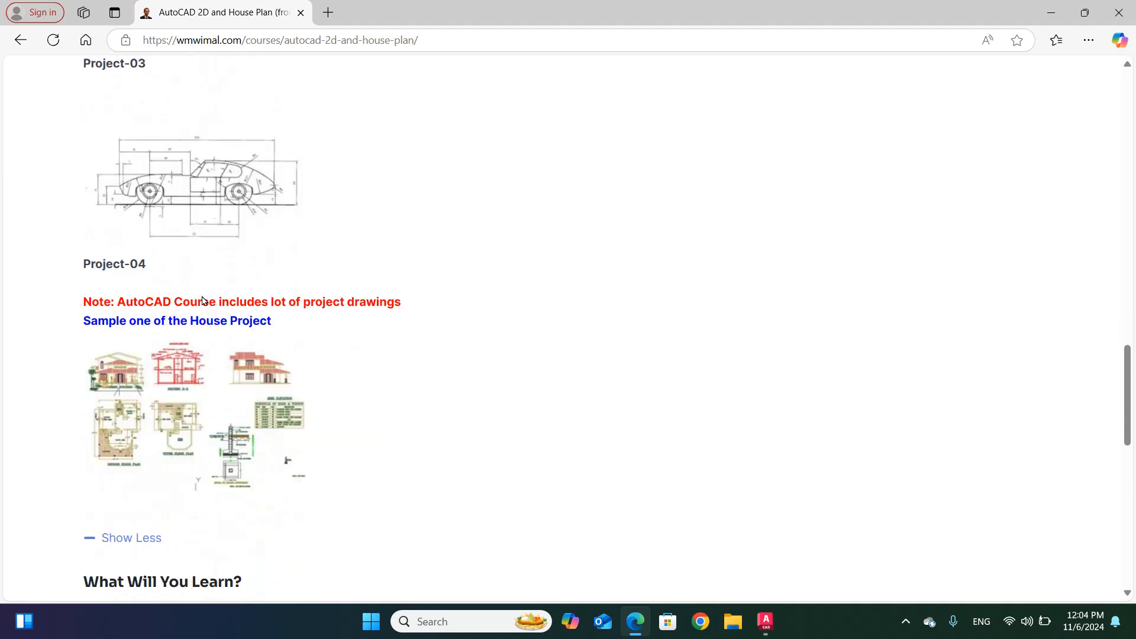
pyautogui.scroll(11, 201, 298)
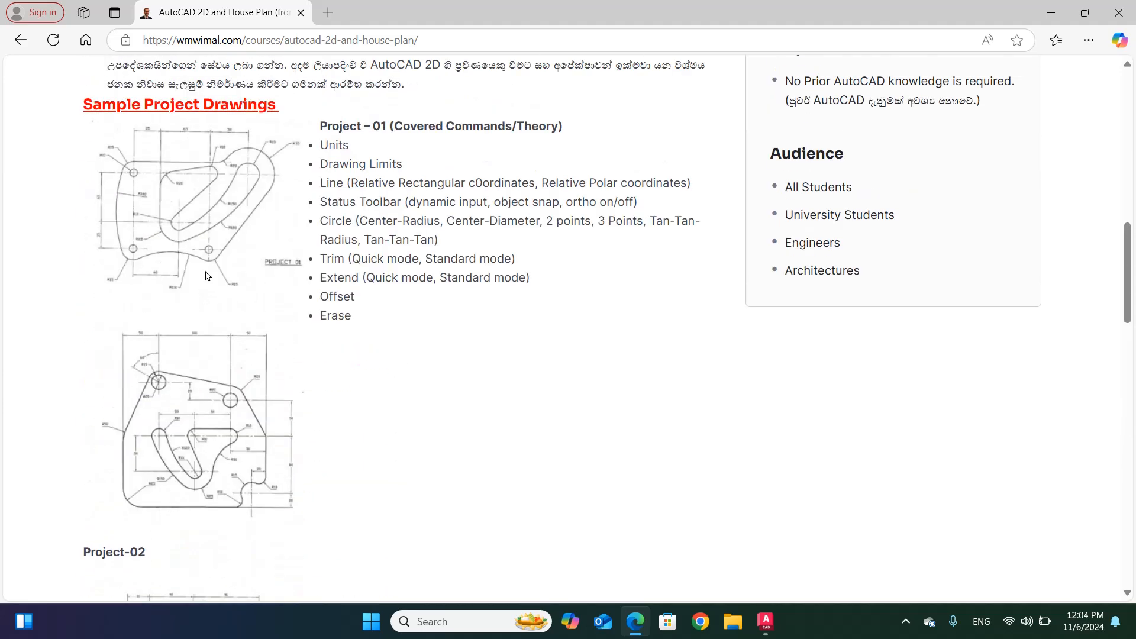
pyautogui.scroll(-17, 207, 275)
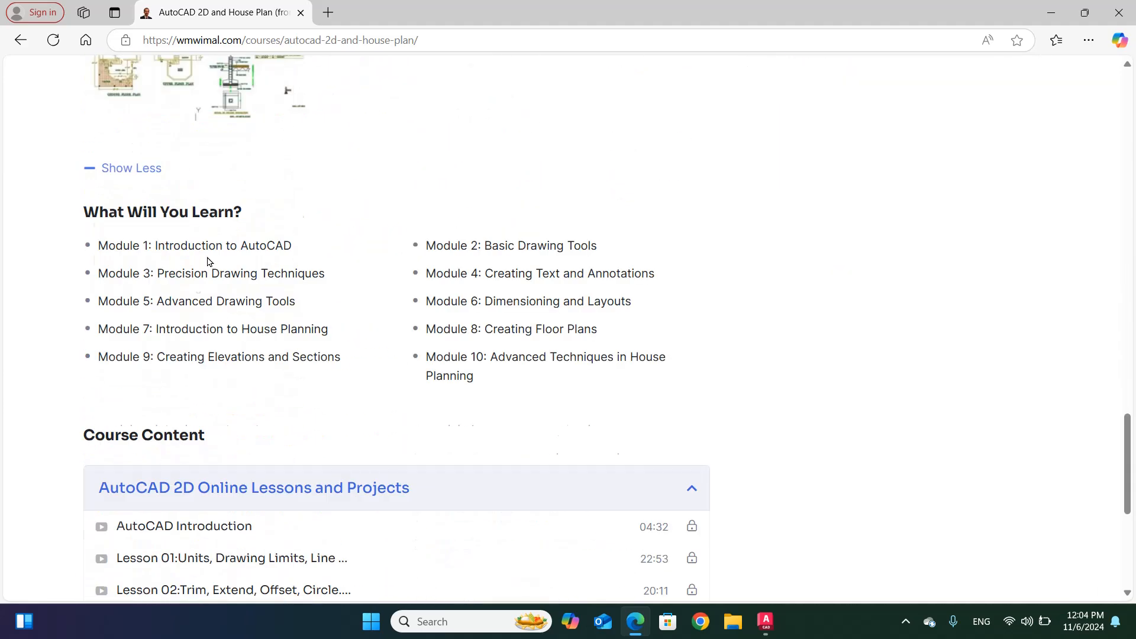
# - Review the AutoCAD 2D lessons in the course content and expand the House Planning section to view its lessons
pyautogui.scroll(-6, 207, 261)
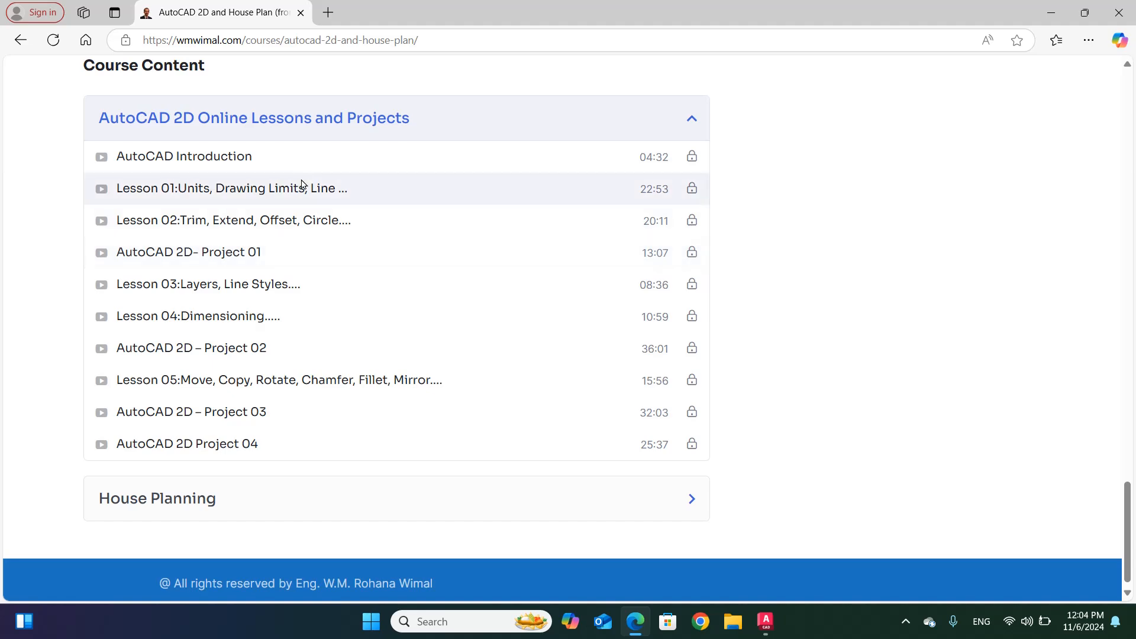
pyautogui.scroll(-1, 414, 379)
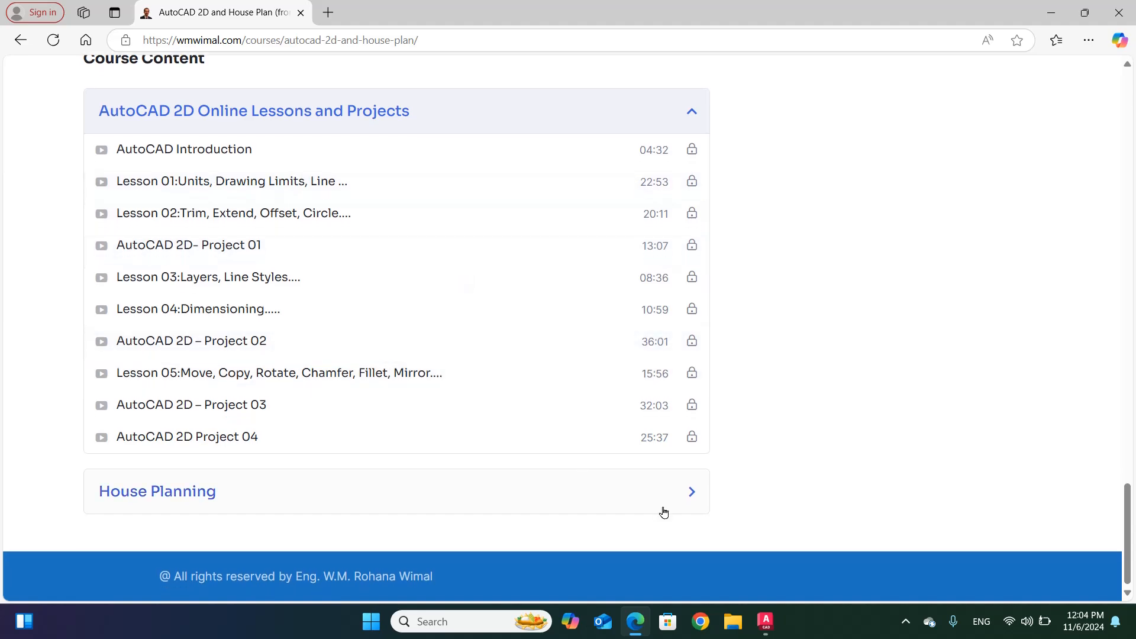
pyautogui.click(685, 496)
pyautogui.scroll(-4, 554, 337)
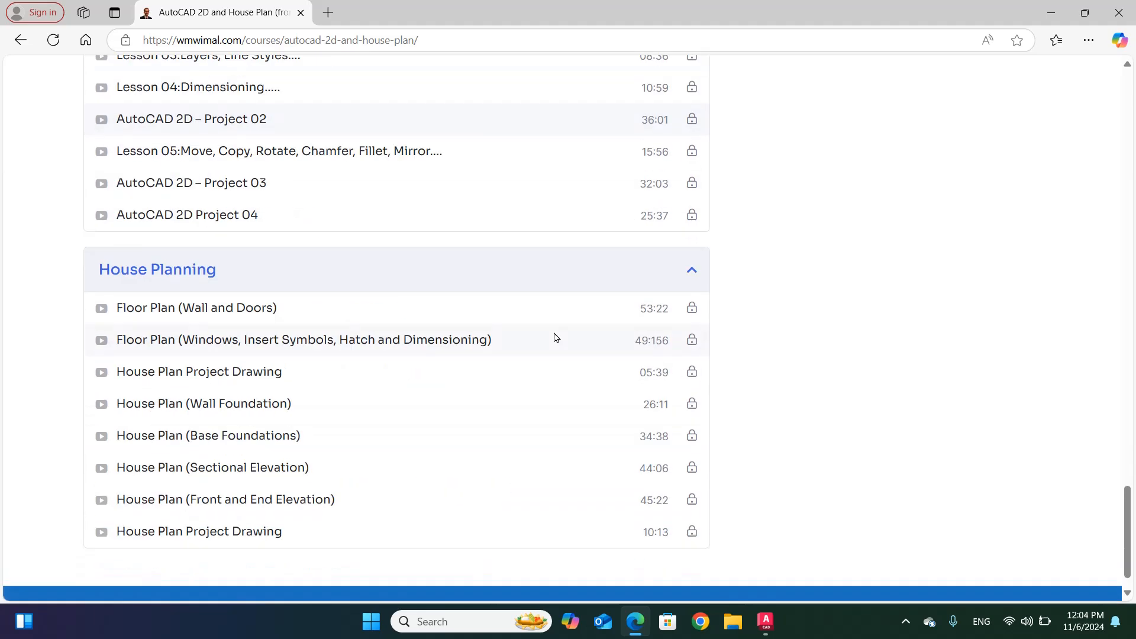
pyautogui.scroll(20, 554, 337)
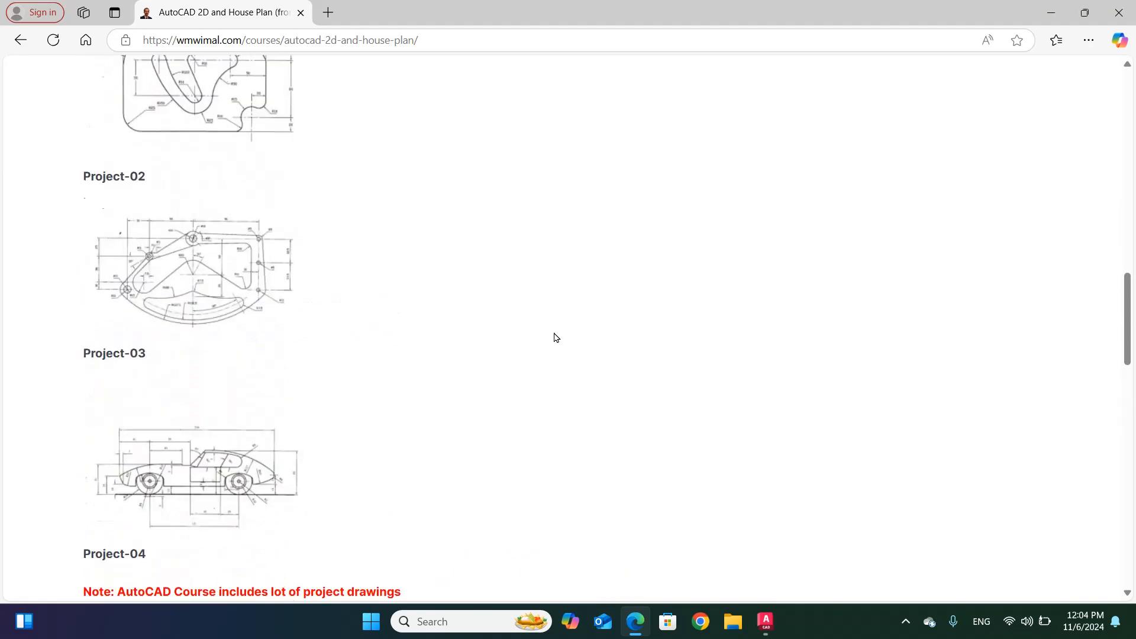
pyautogui.scroll(8, 555, 337)
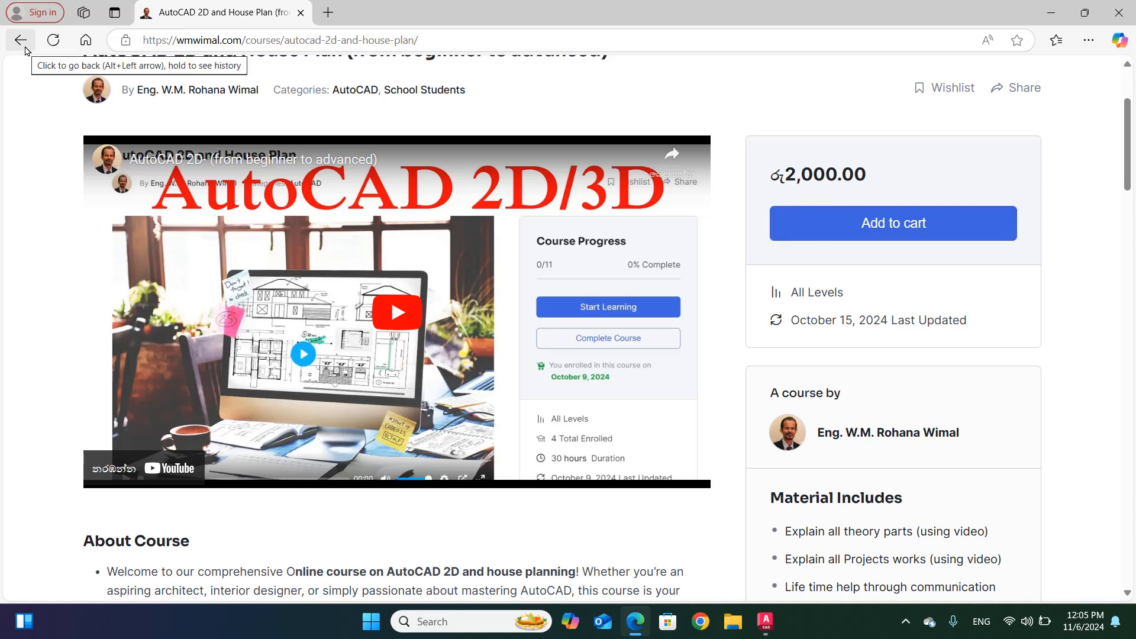
# - Return to the wmwimal.com home page and locate the "How to get a course" link above the featured courses
pyautogui.click(325, 42)
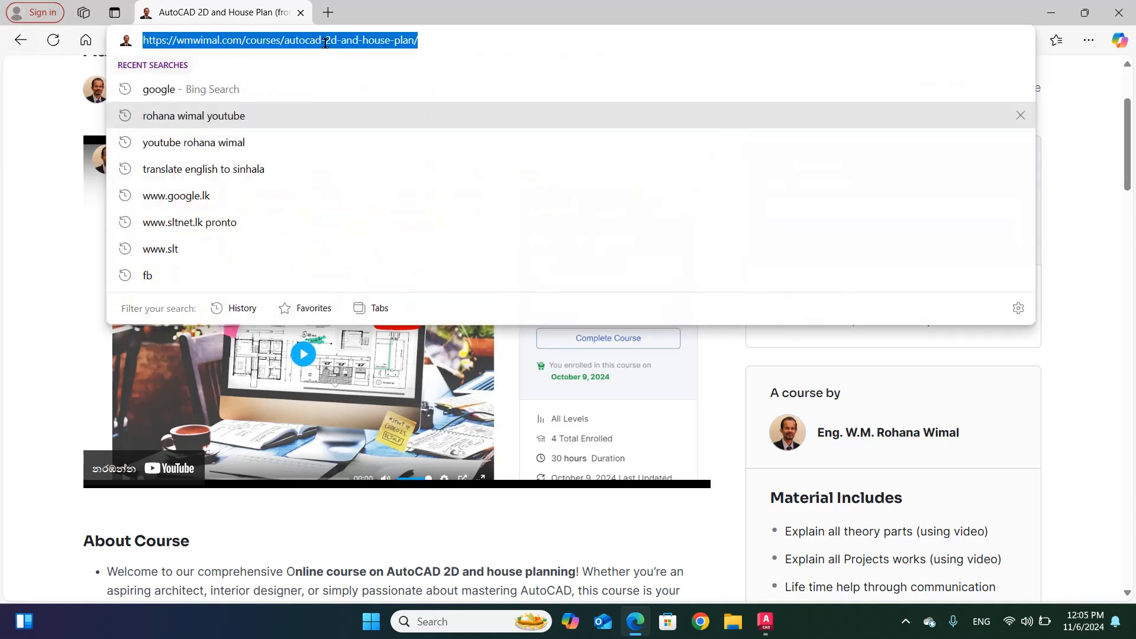
pyautogui.write('w')
pyautogui.click(330, 69)
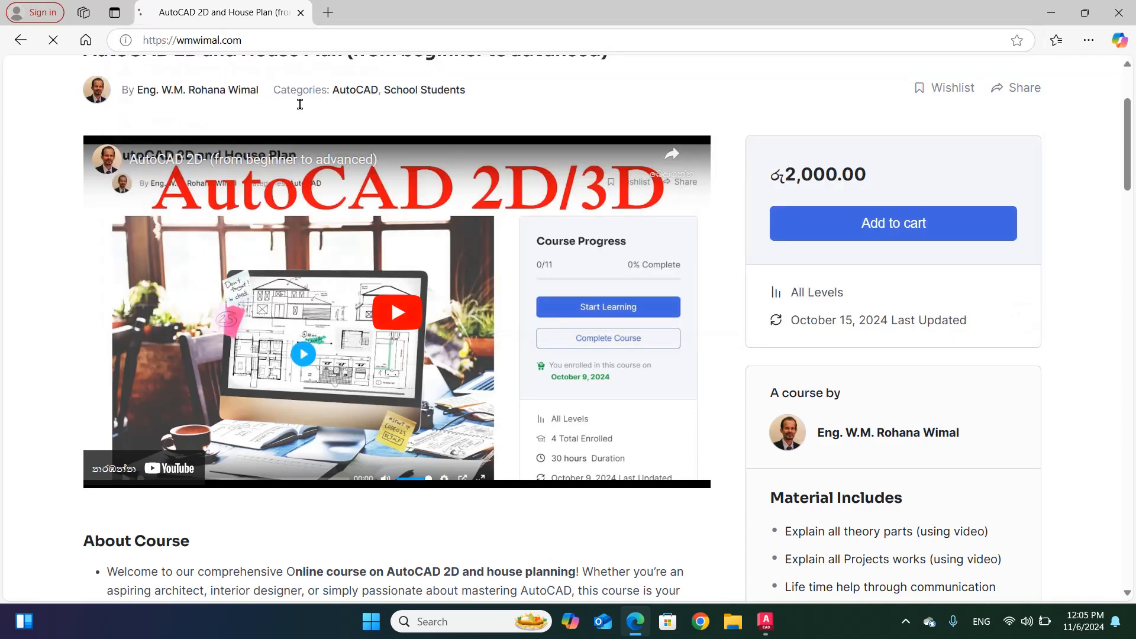
pyautogui.scroll(-3, 269, 265)
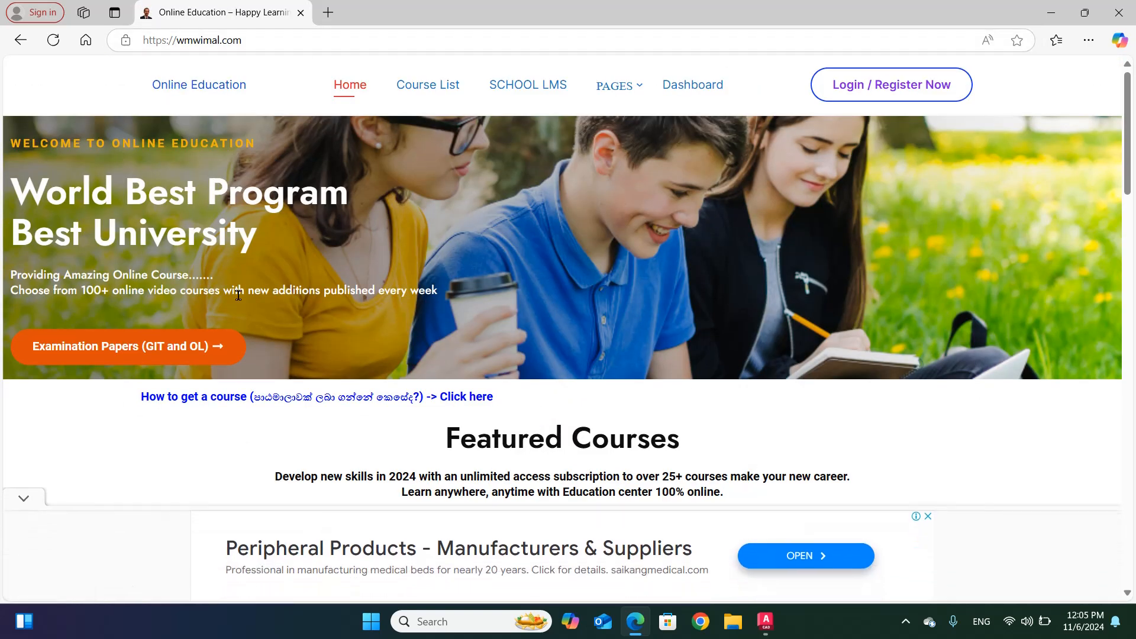
pyautogui.scroll(-1, 379, 321)
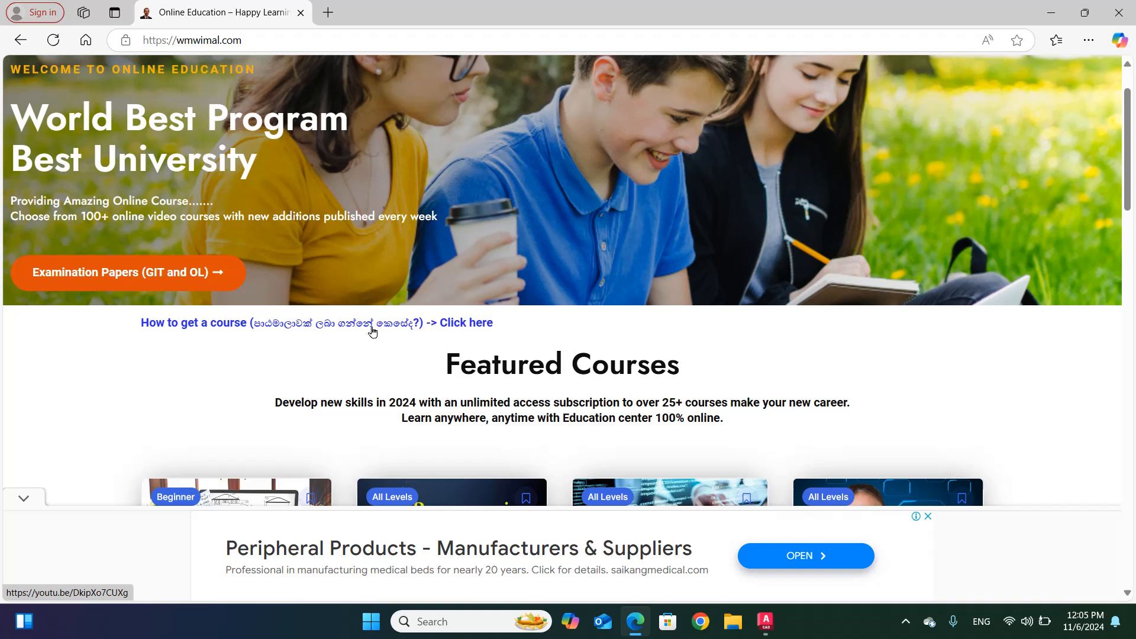
pyautogui.click(218, 327)
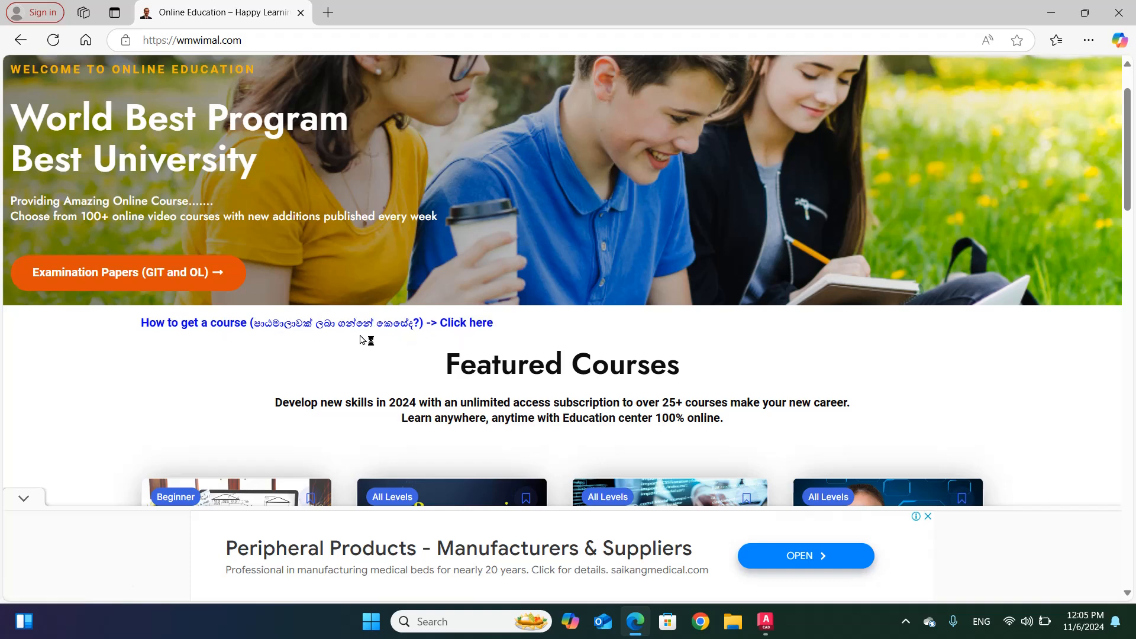
pyautogui.scroll(-2, 362, 340)
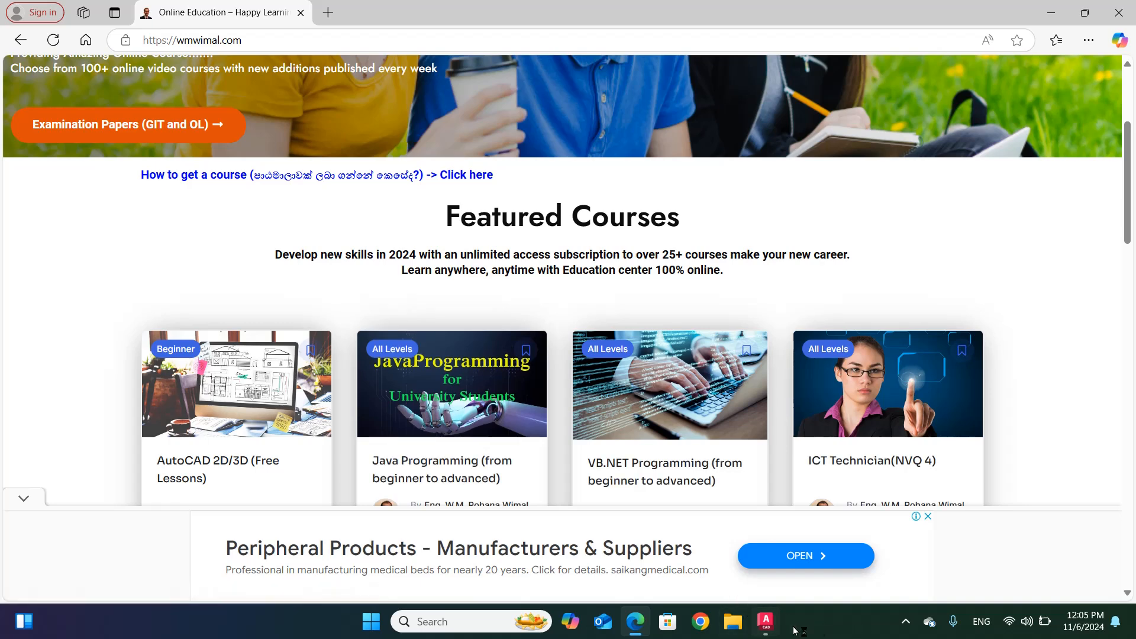
pyautogui.click(905, 621)
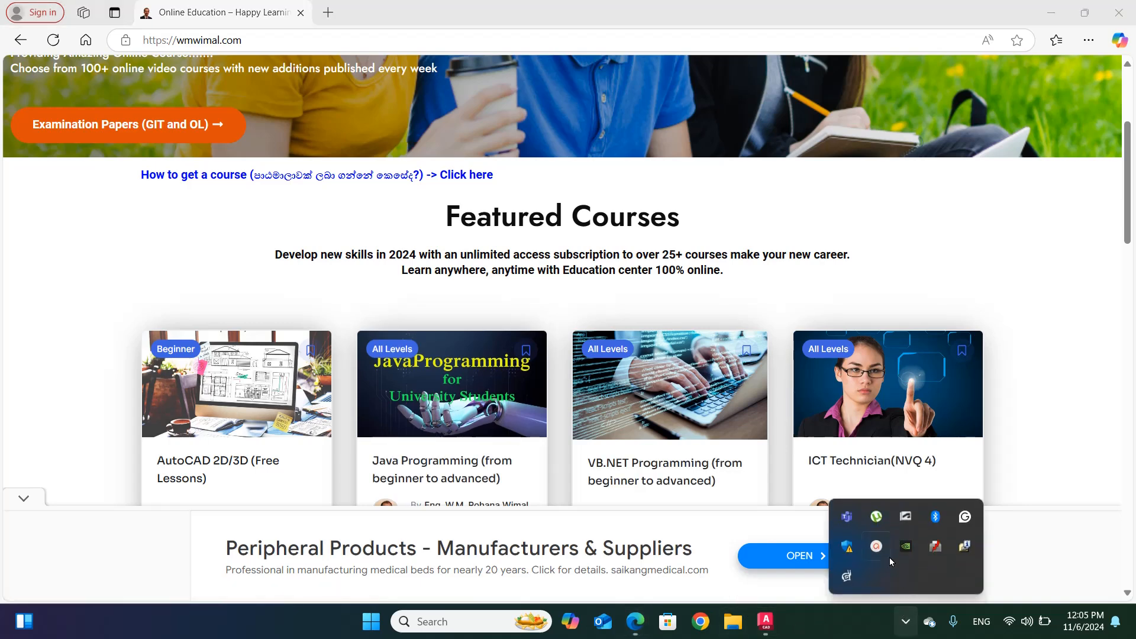